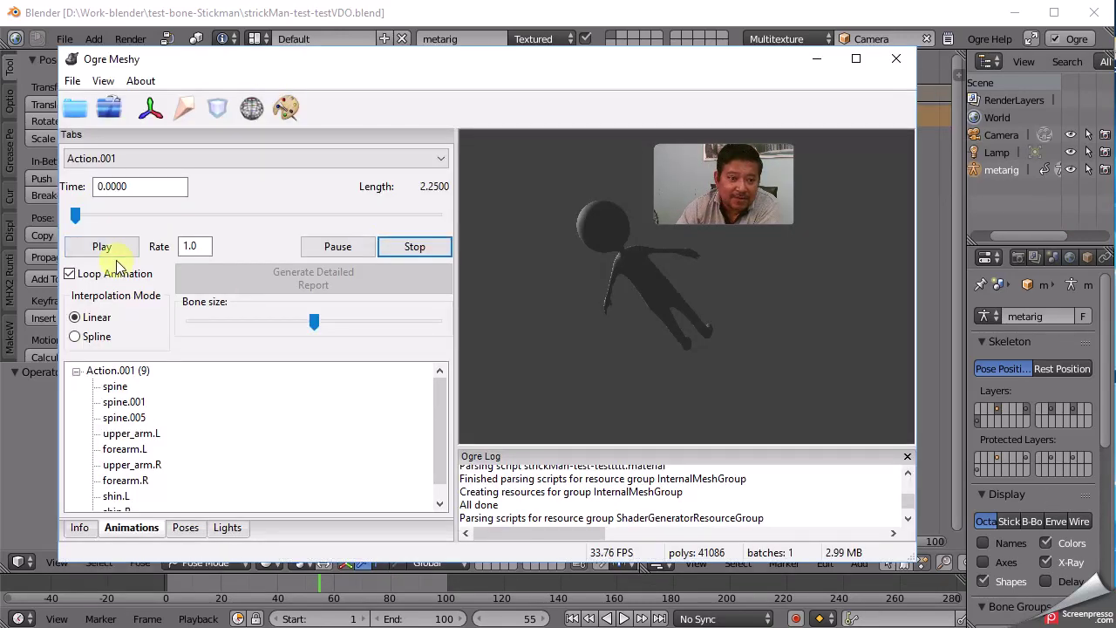
Step: Play the stickman's Action.001 animation from the start, then pause and return to frame 4
click(103, 246)
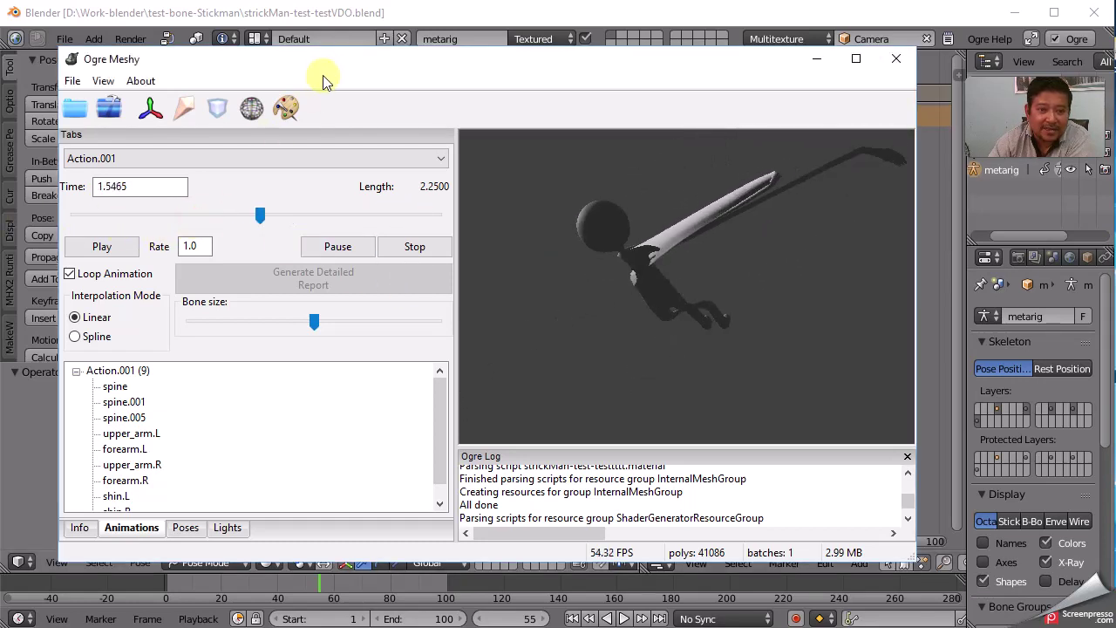
drag(324, 62, 961, 117)
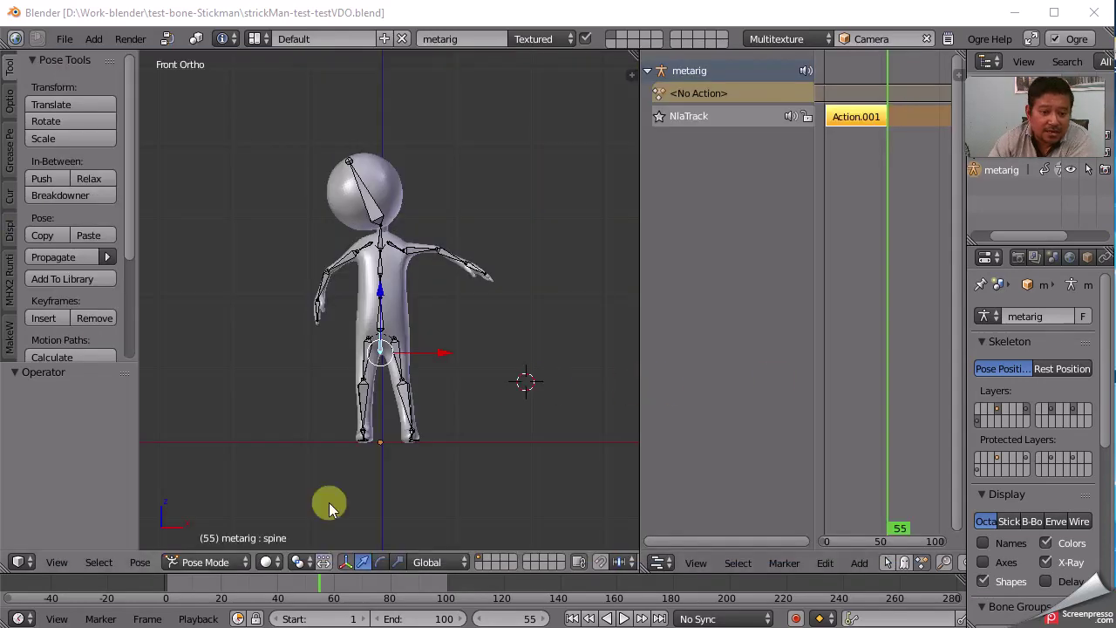
drag(319, 591, 164, 590)
click(624, 619)
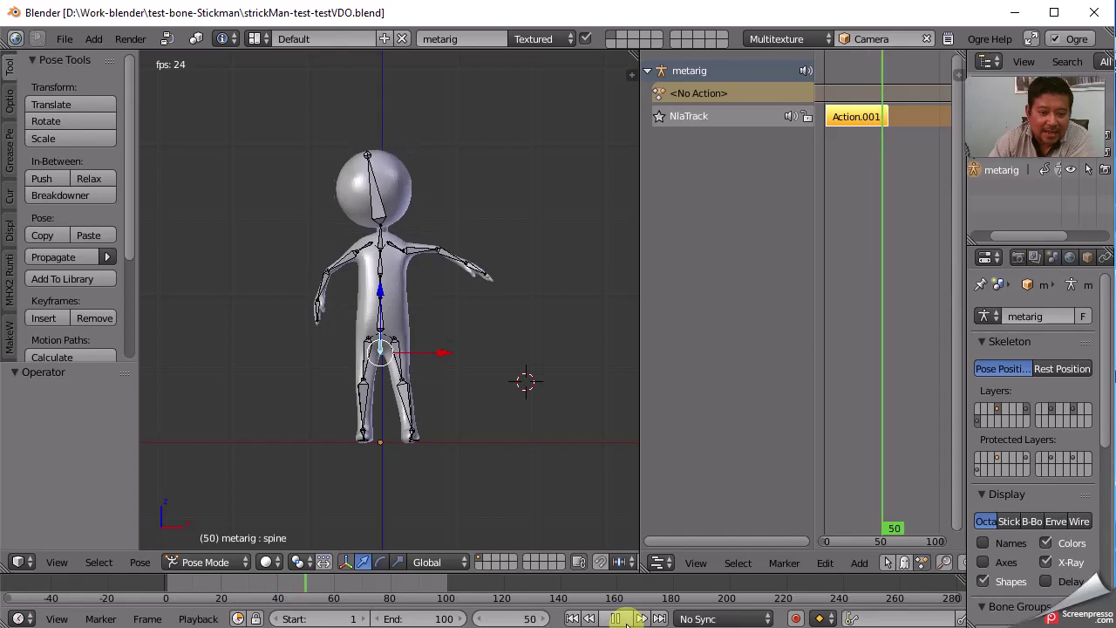
click(621, 620)
drag(924, 524, 831, 520)
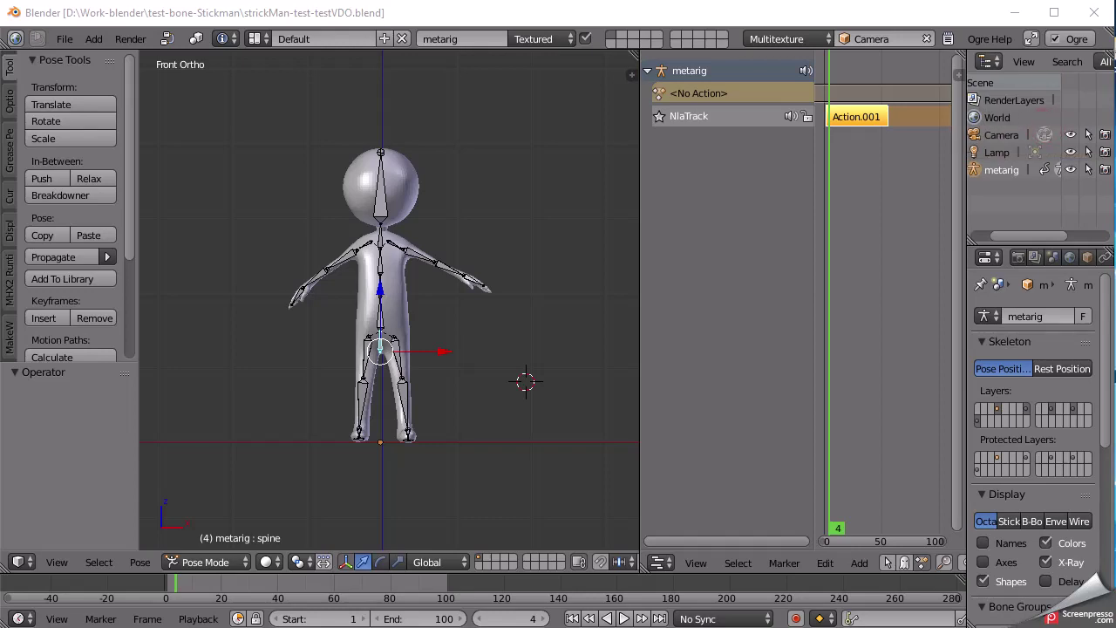
click(66, 38)
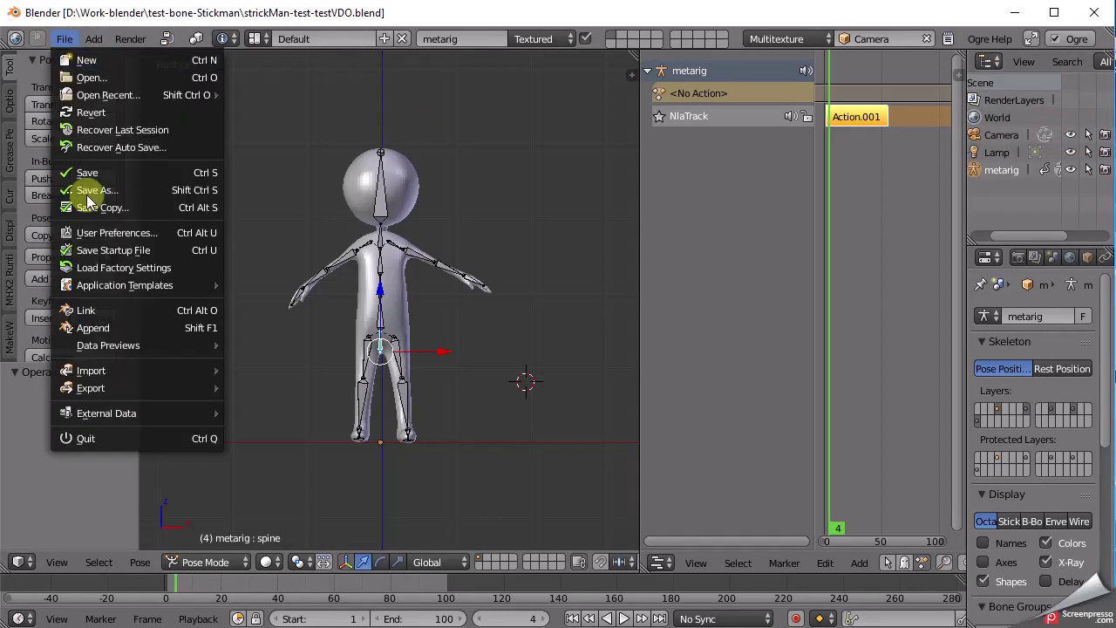
mouse_move(91, 388)
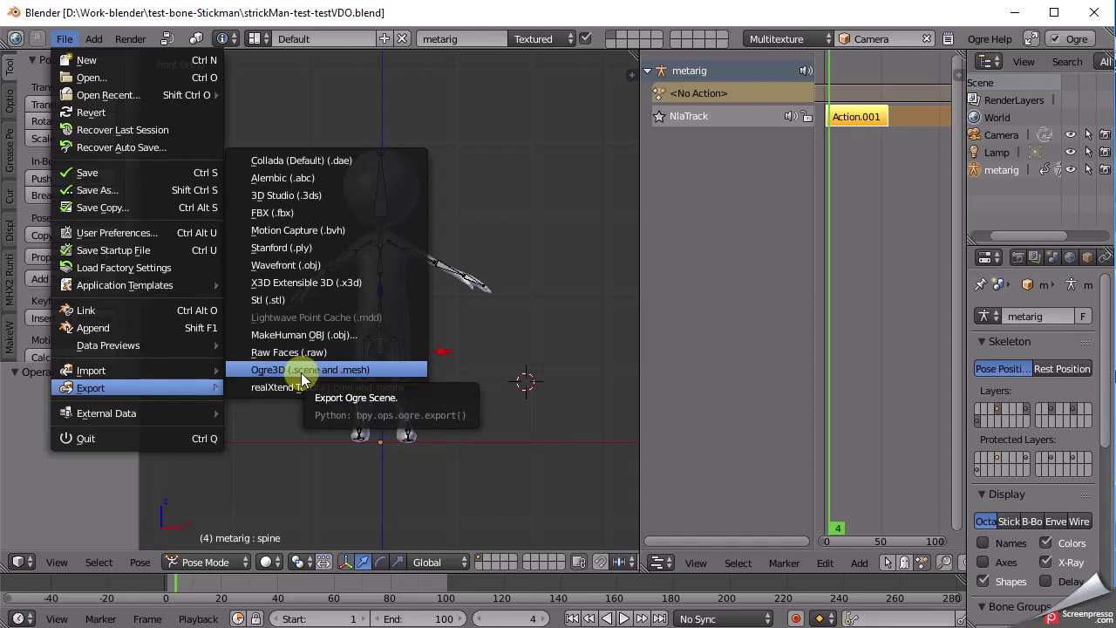
click(144, 232)
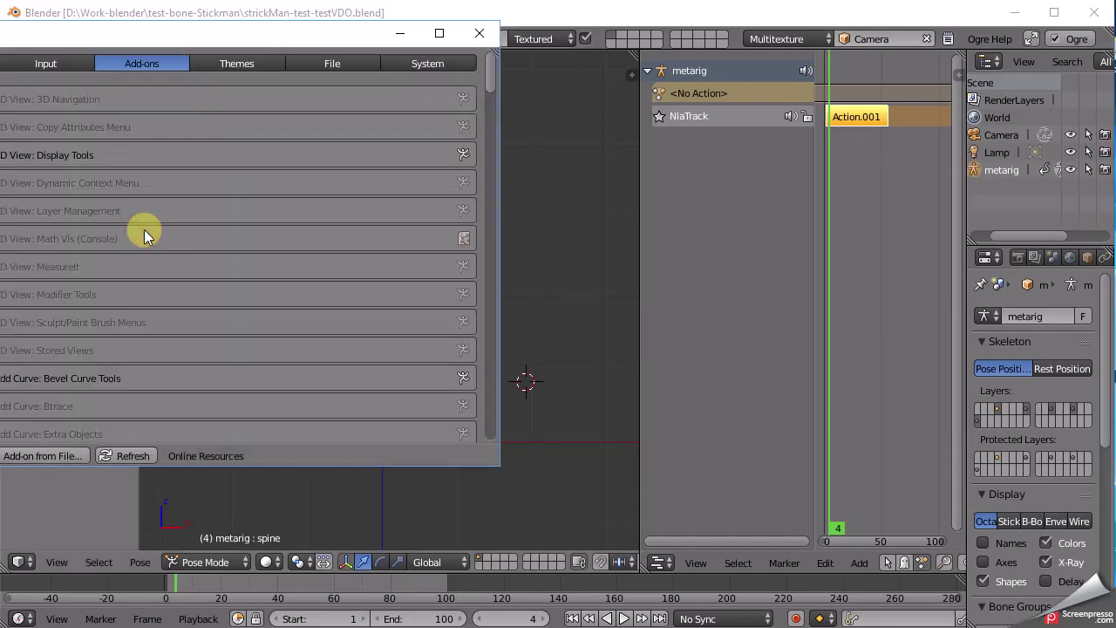
mouse_move(194, 31)
mouse_down()
mouse_move(625, 93)
mouse_move(551, 83)
mouse_up()
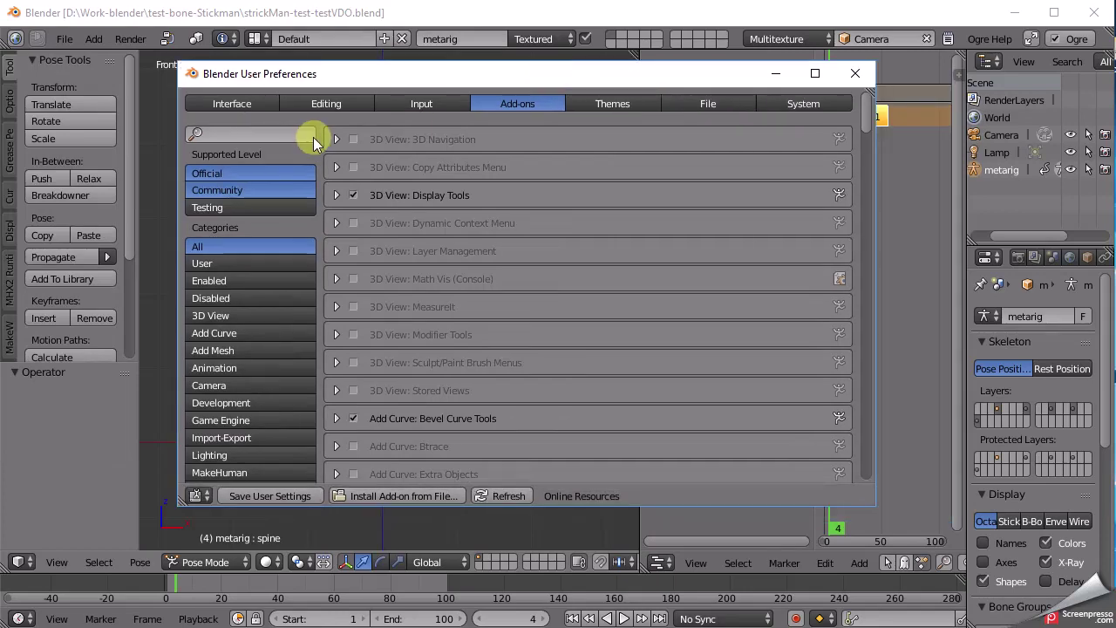
click(219, 135)
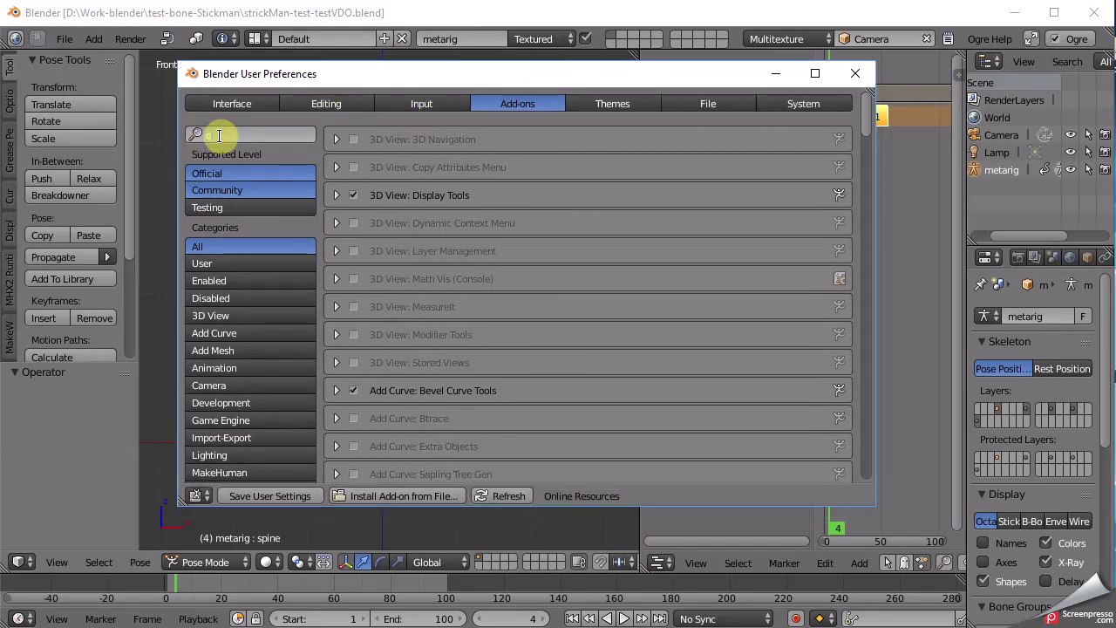
text(ogre)
key(Return)
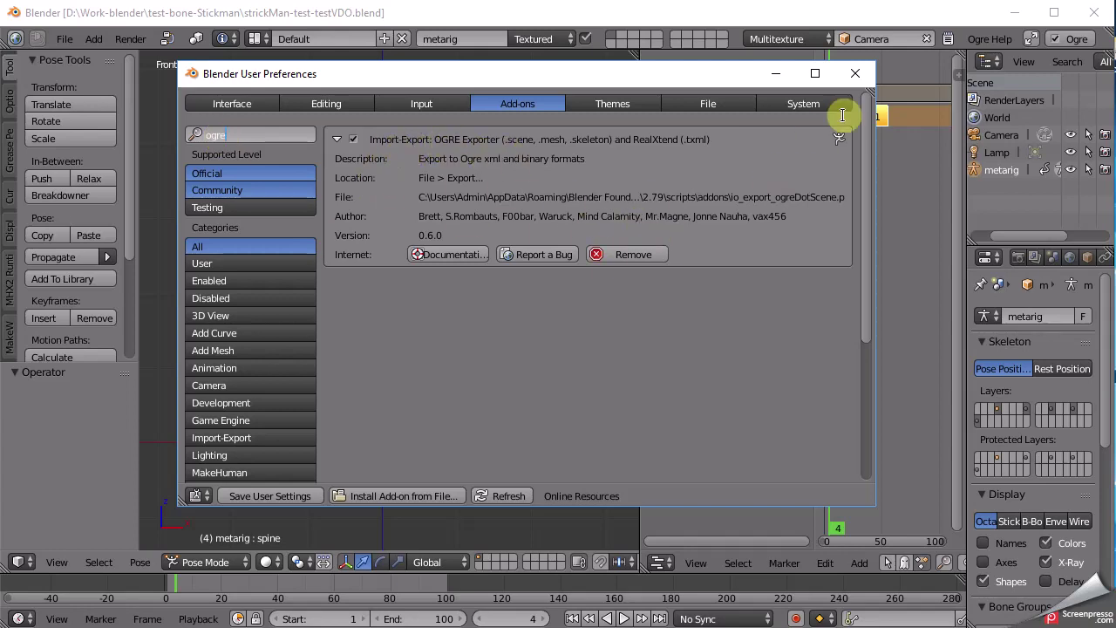
click(856, 73)
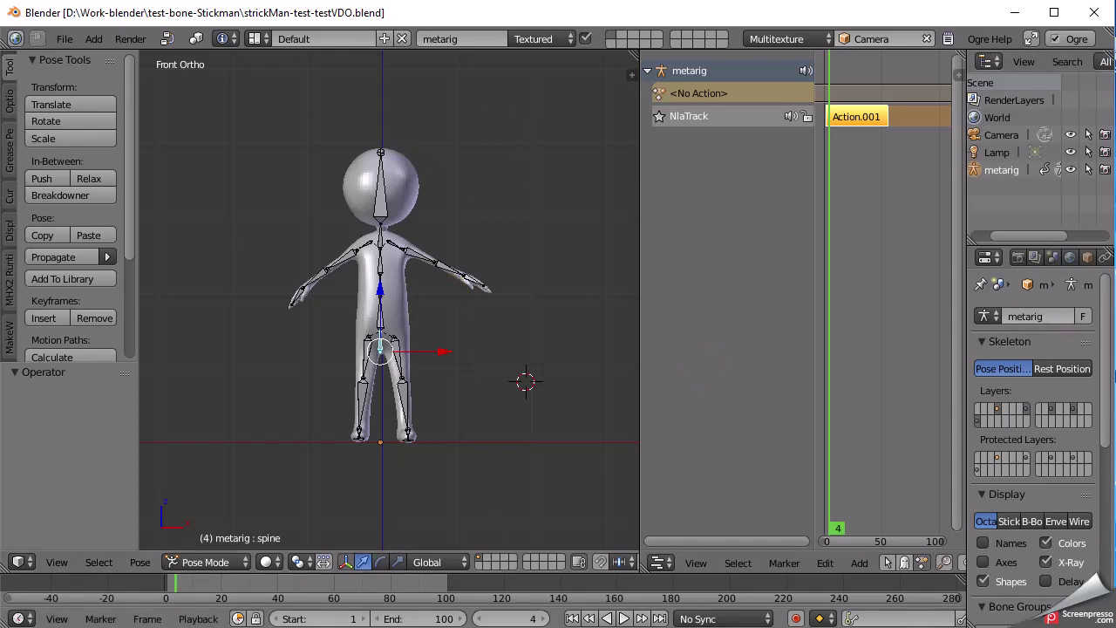
Step: Delete all five old StrickMan export files from the ogre folder, then go back to Blender
key(alt+Tab)
drag(441, 20, 807, 132)
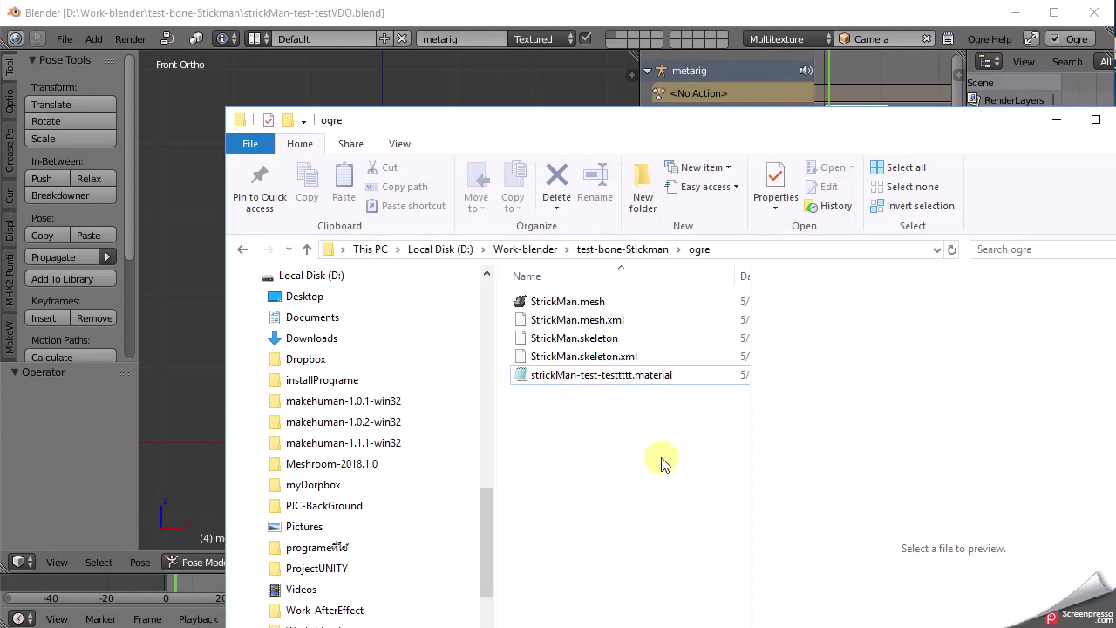
drag(660, 462, 486, 282)
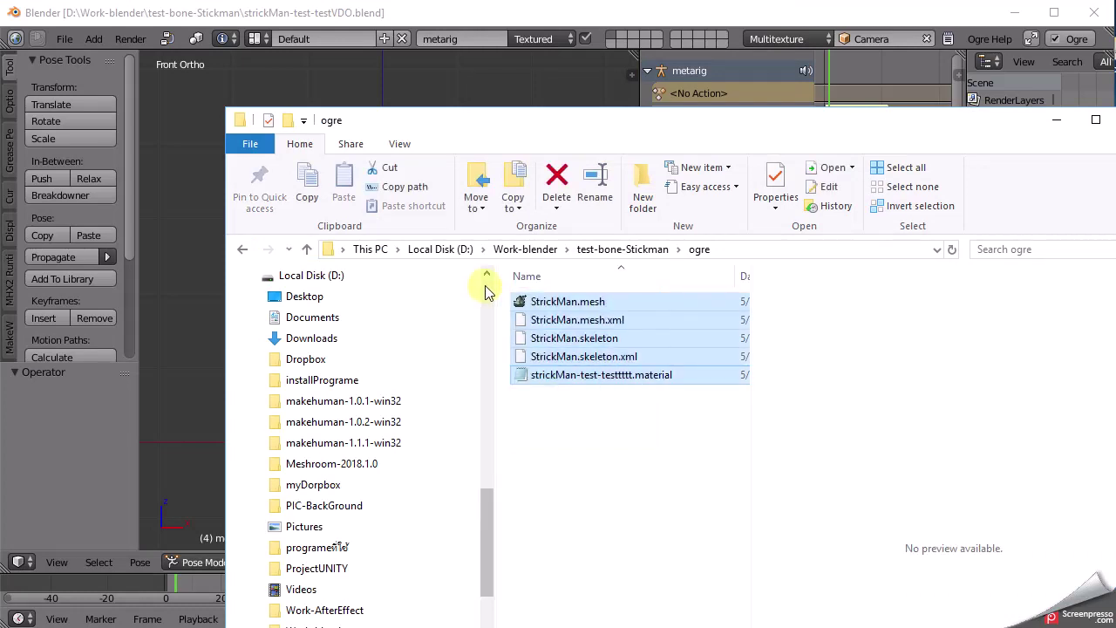
key(Delete)
click(668, 380)
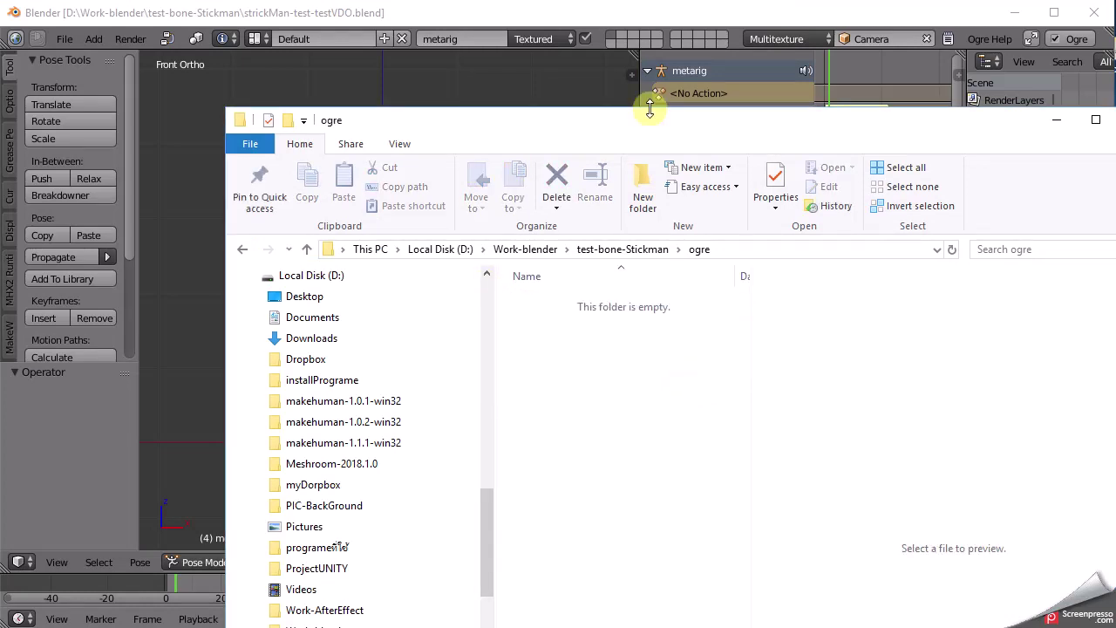
key(alt+Tab)
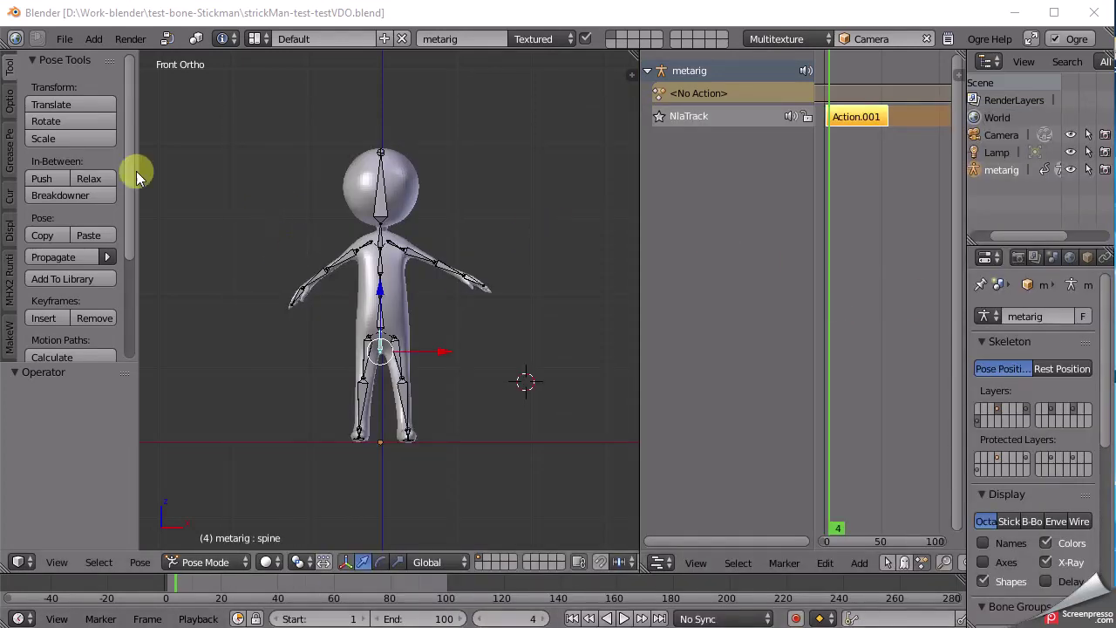
Step: Export the stickman with Ogre3D (.scene and .mesh) into the ogre folder
click(66, 40)
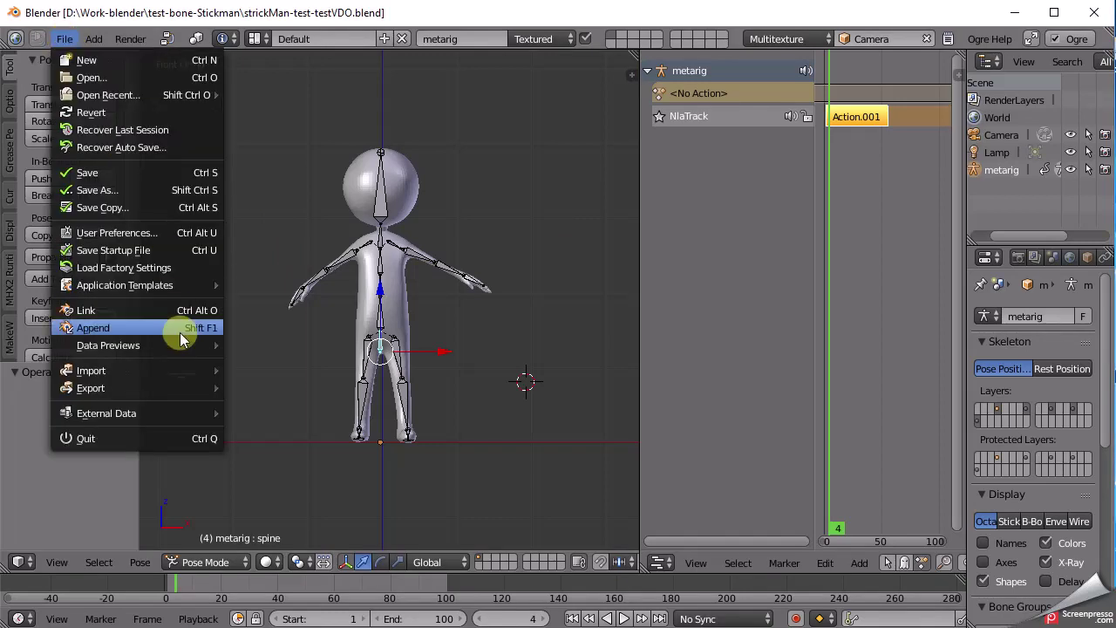
mouse_move(91, 388)
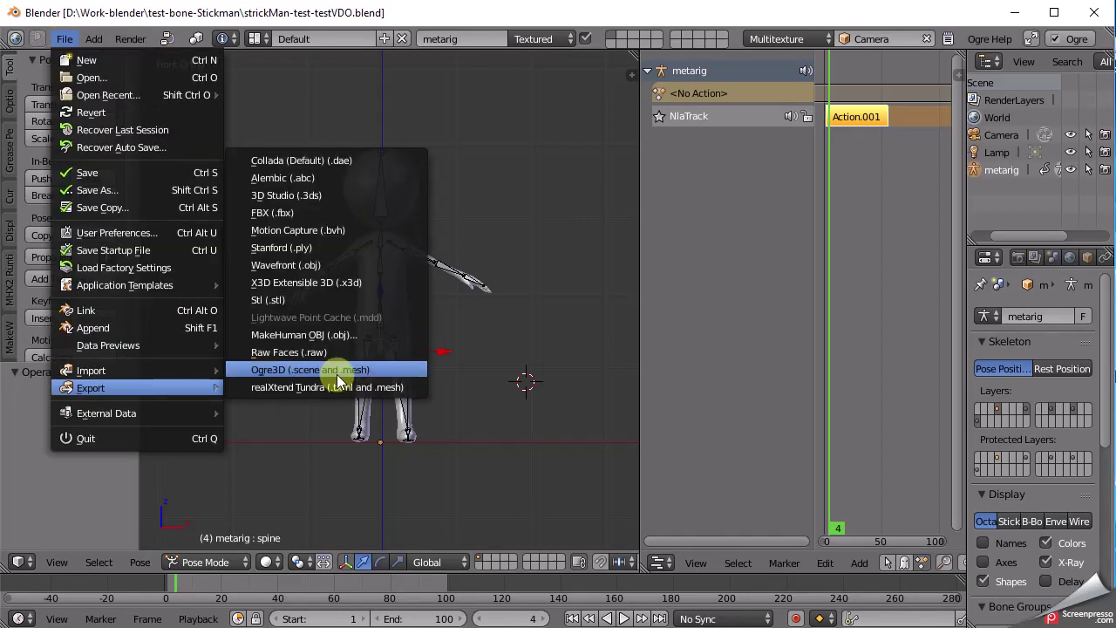
click(337, 371)
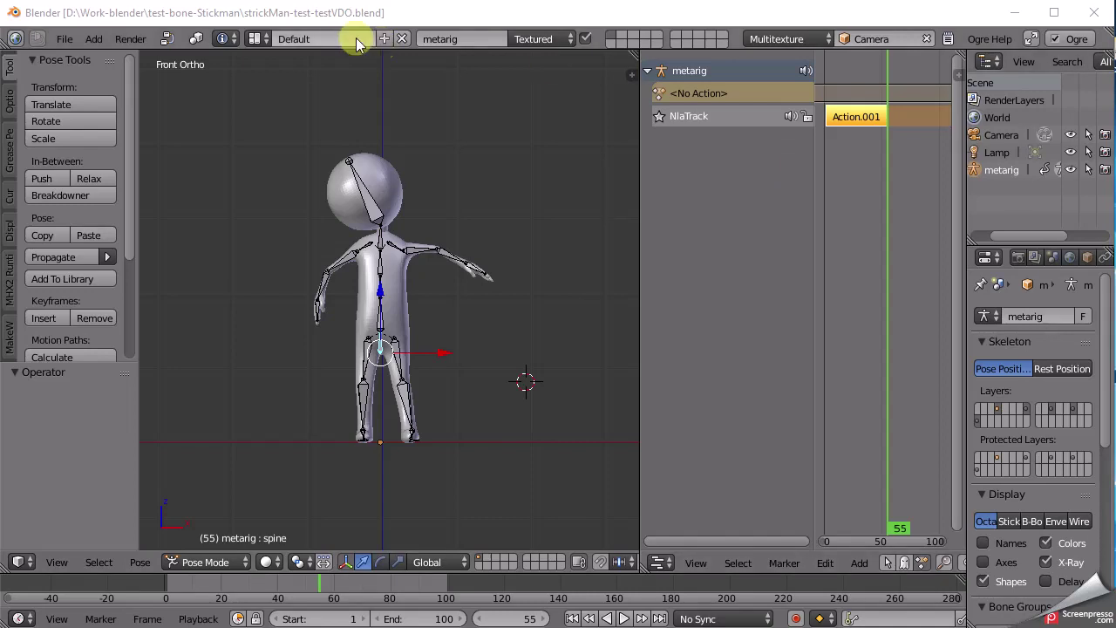
click(65, 39)
mouse_move(90, 388)
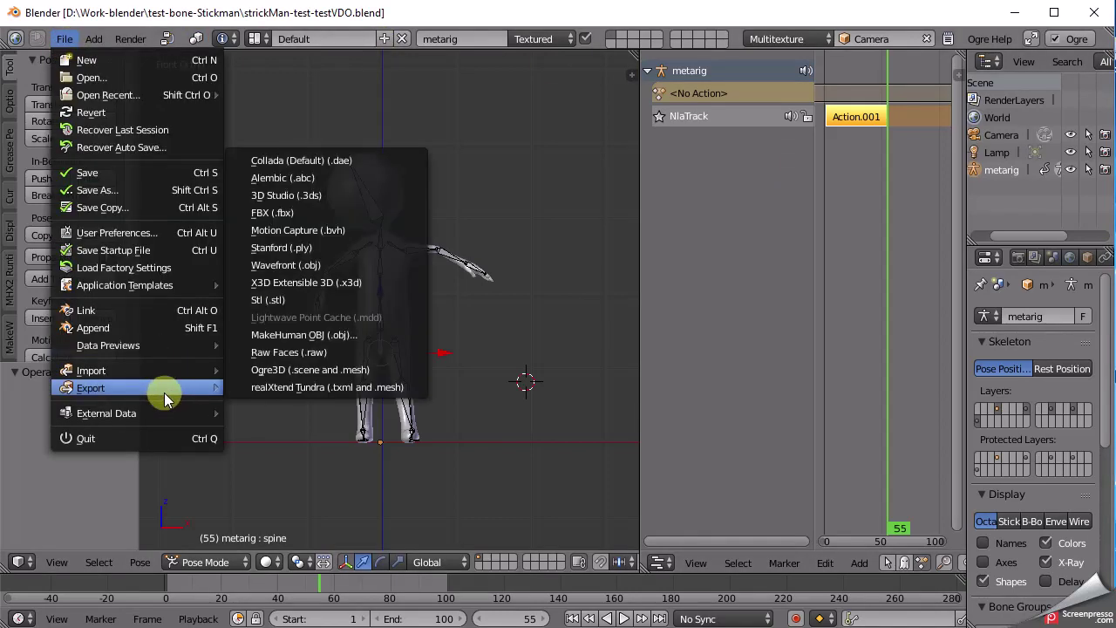
click(309, 399)
Step: Open the freshly exported StrickMan.mesh from the ogre folder in Ogre Meshy
click(57, 39)
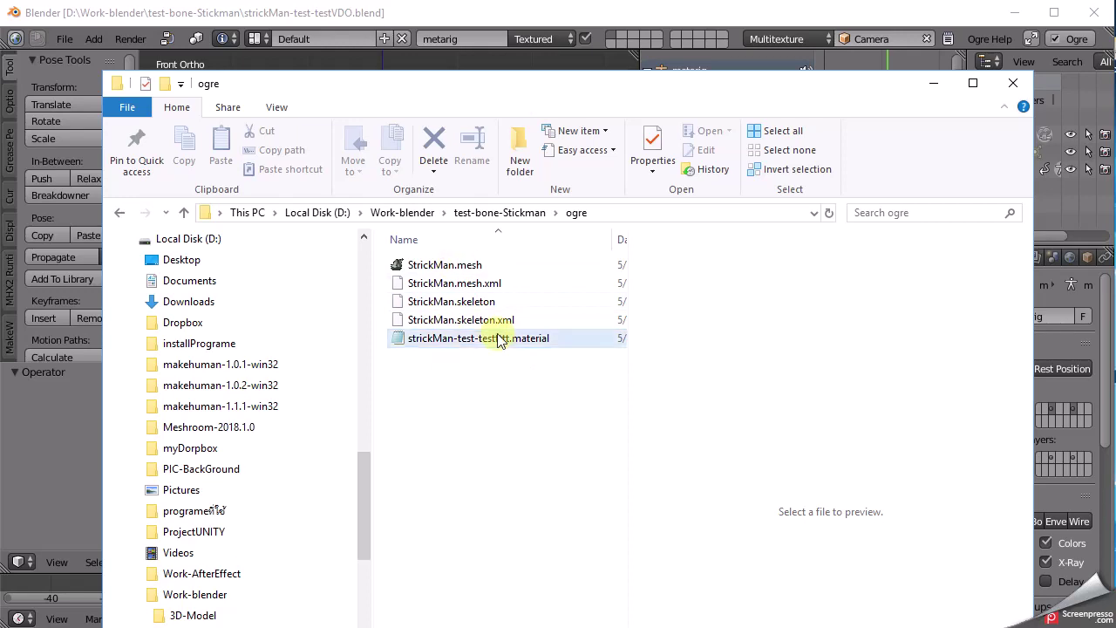
click(458, 264)
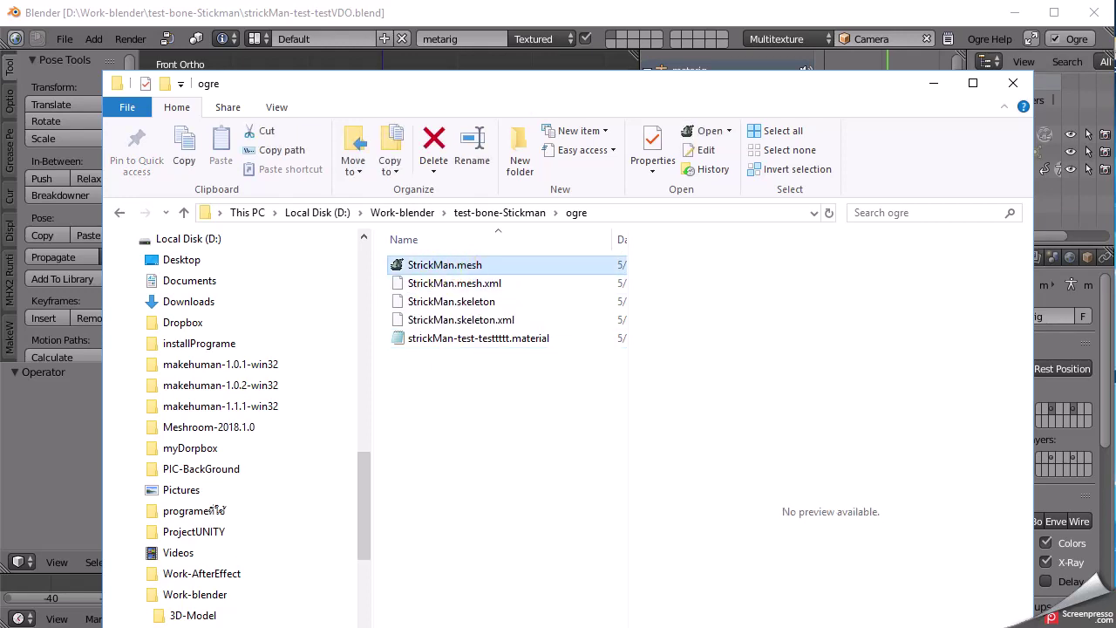
double_click(458, 264)
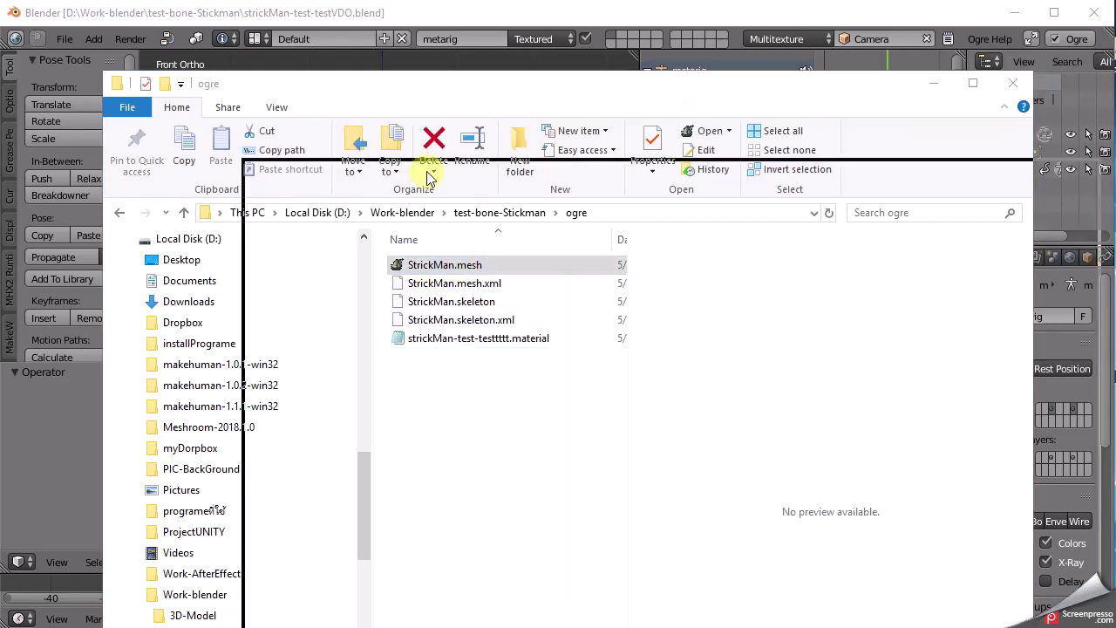
click(253, 198)
Step: Load StrickMan.mesh into Ogre Meshy, orbit around it, and expand its Geometry details
click(284, 216)
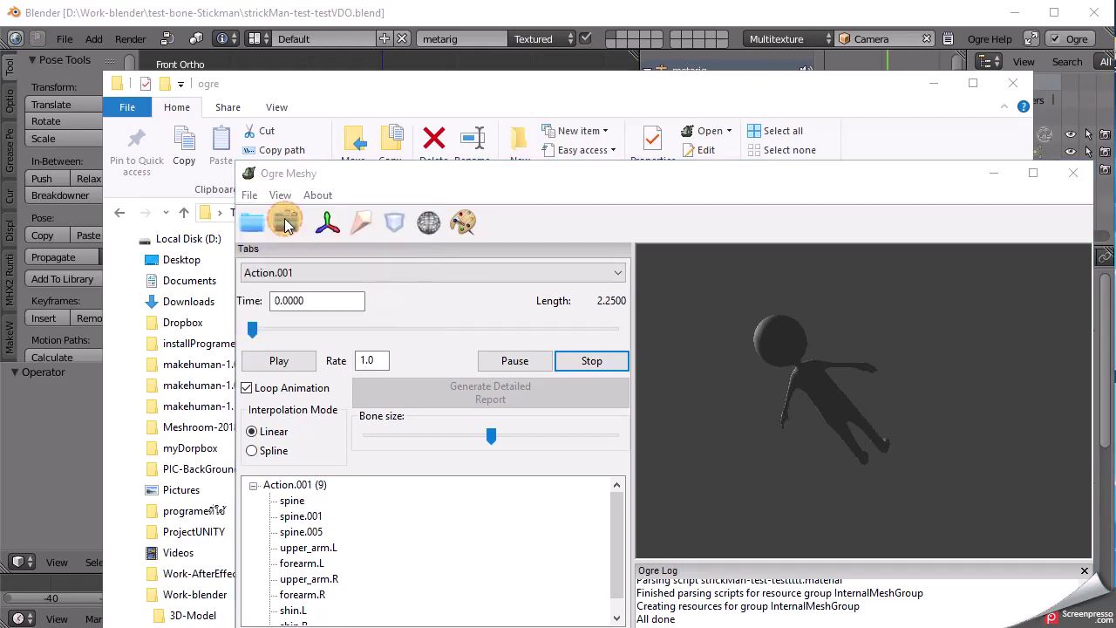
double_click(553, 330)
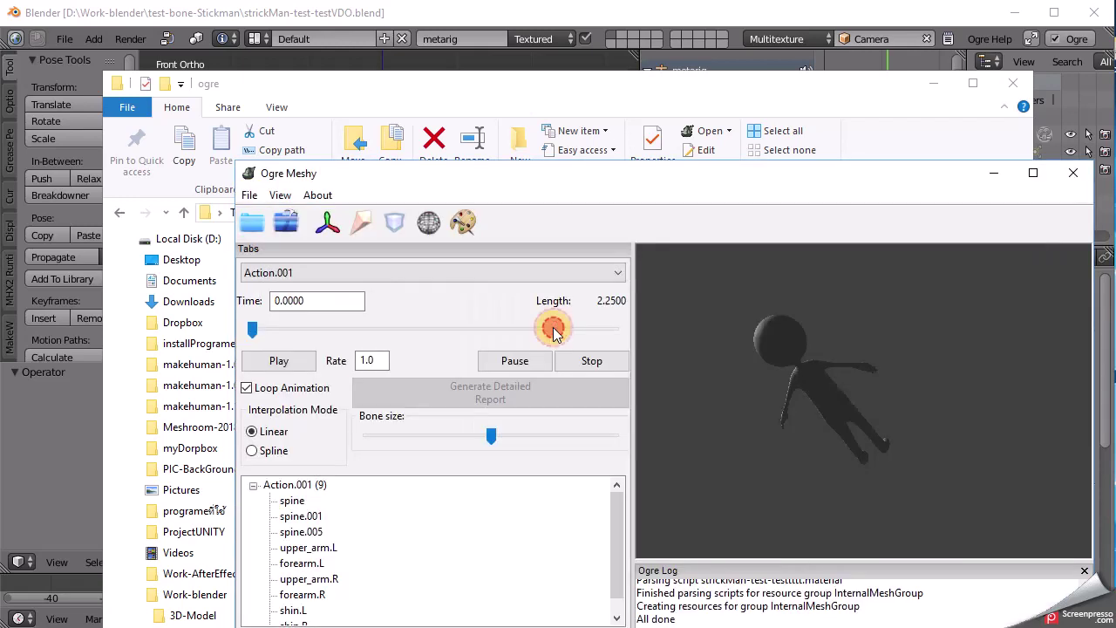
mouse_move(898, 443)
mouse_down()
mouse_move(960, 341)
mouse_move(743, 364)
mouse_up()
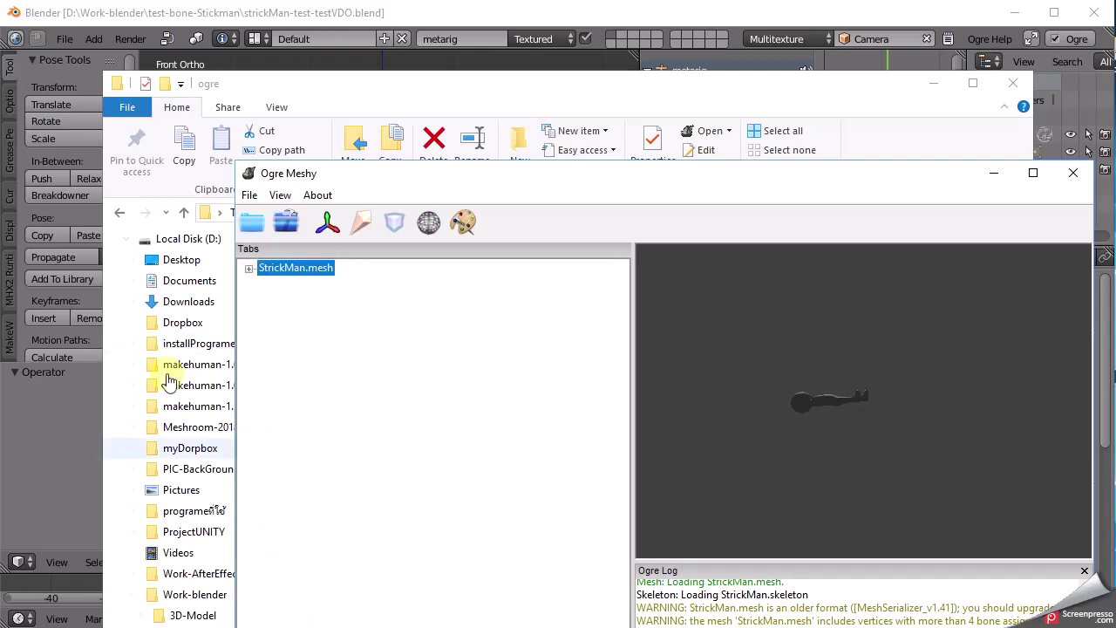
click(249, 268)
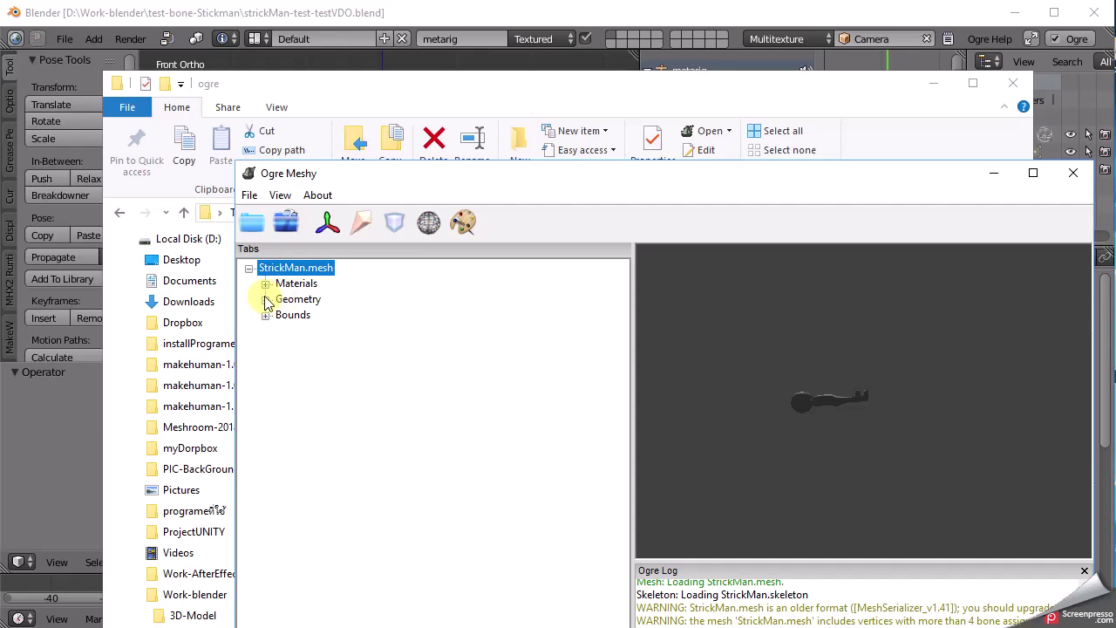
click(266, 299)
Step: Select the Action.001 animation and play it in Ogre Meshy
click(316, 625)
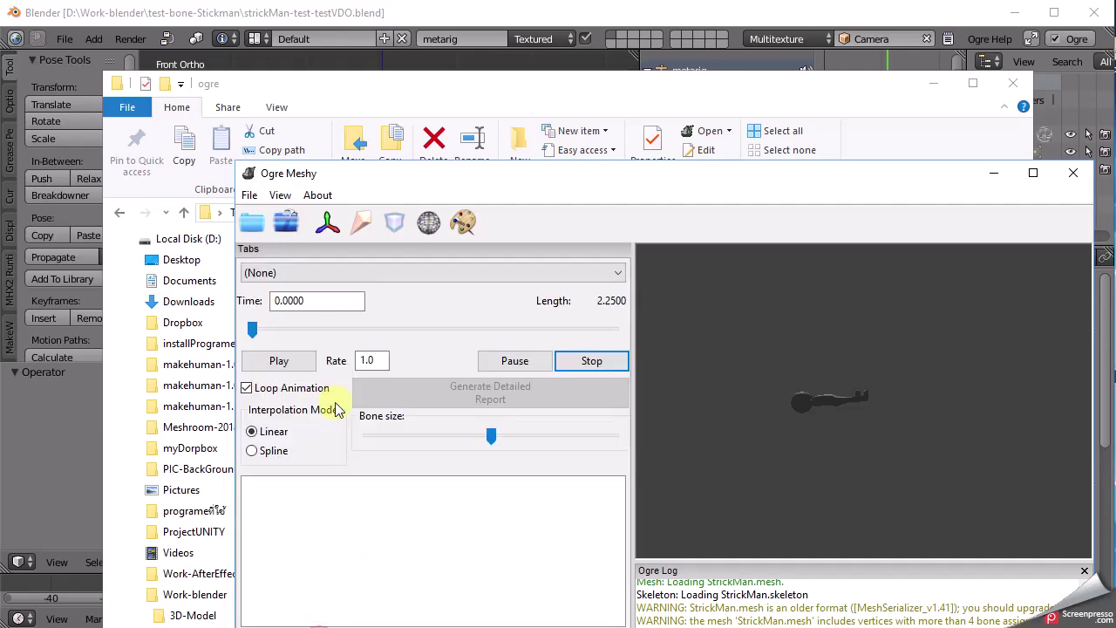
click(319, 274)
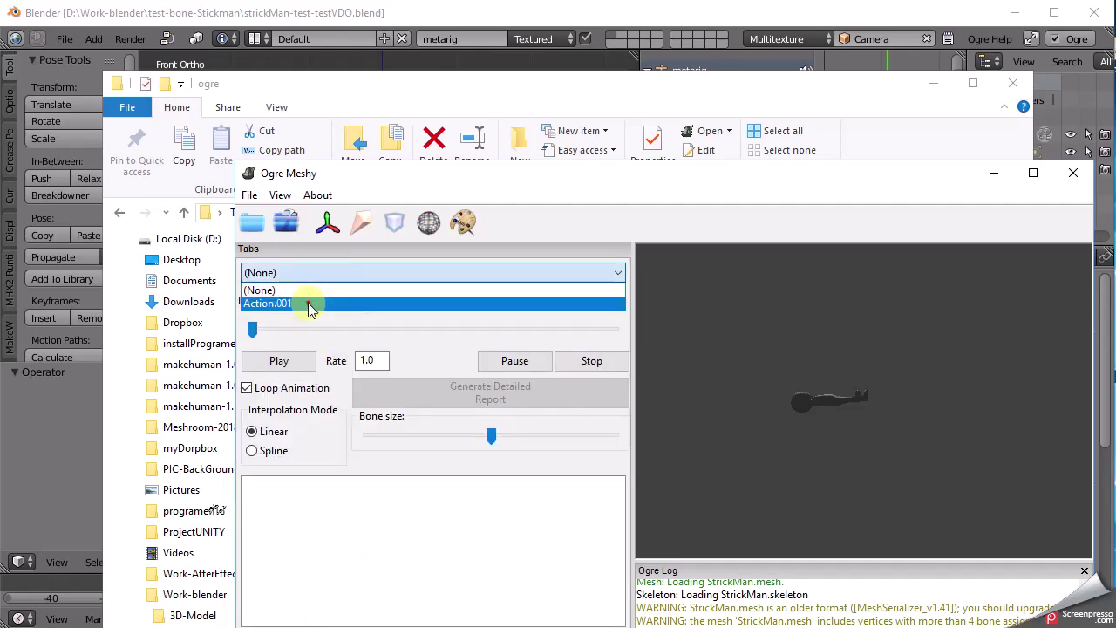
click(309, 303)
click(466, 83)
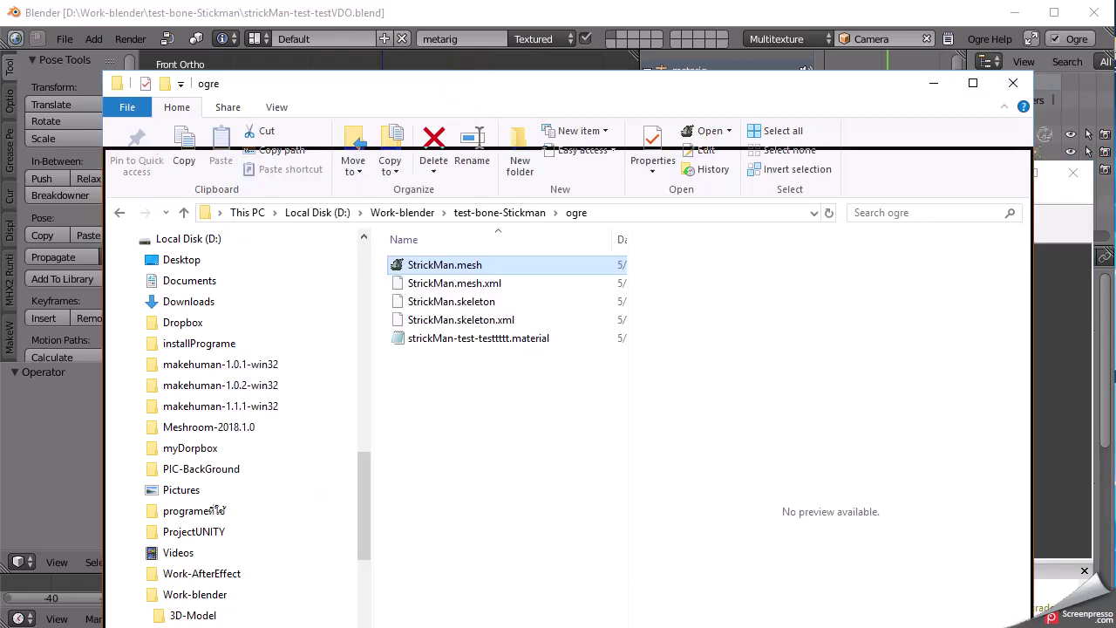
drag(466, 83, 710, 180)
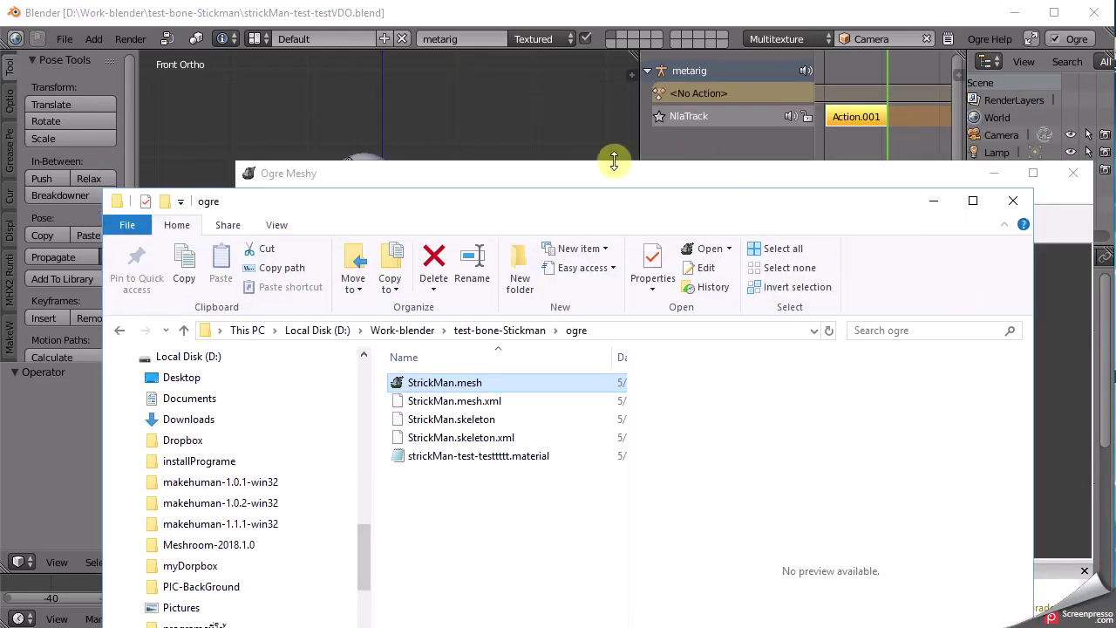
click(613, 174)
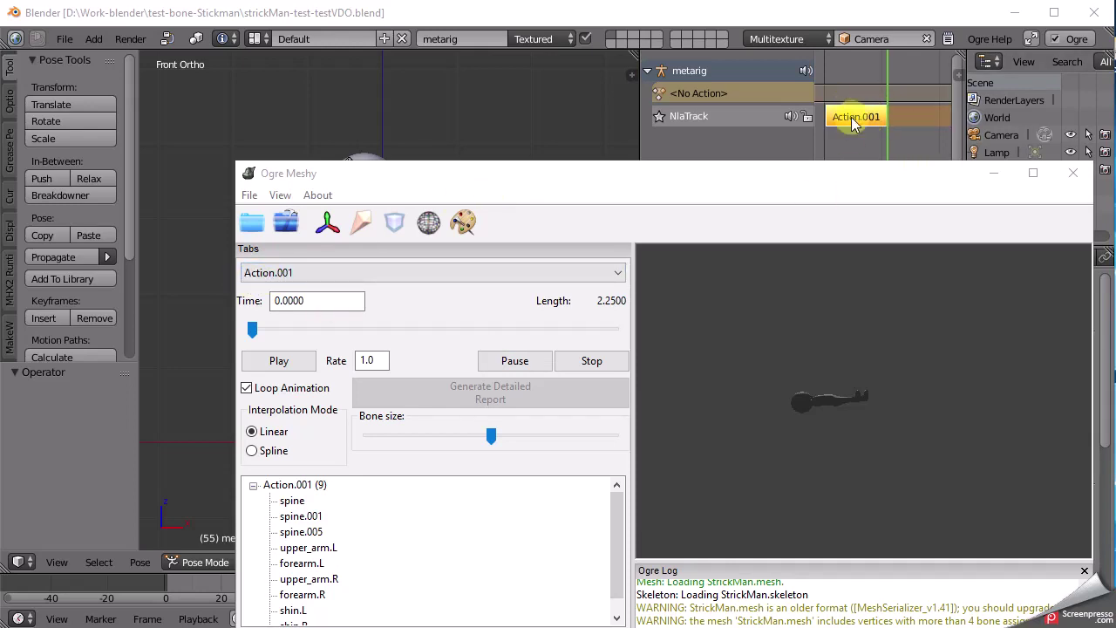
click(305, 360)
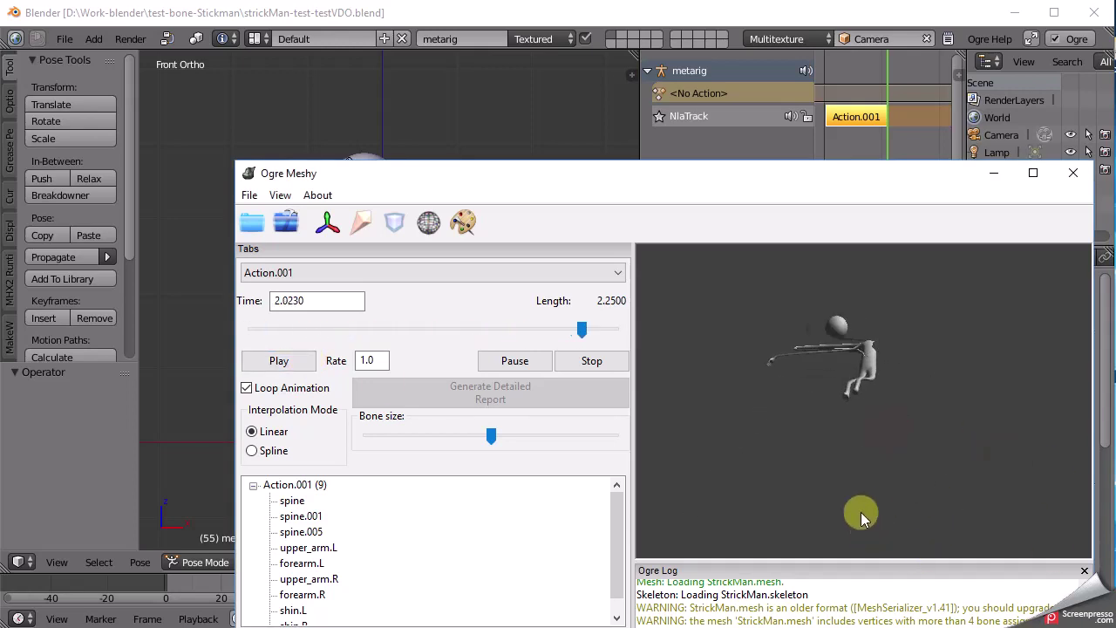
Step: Stop the Action.001 playback and close Ogre Meshy
drag(768, 173, 654, 123)
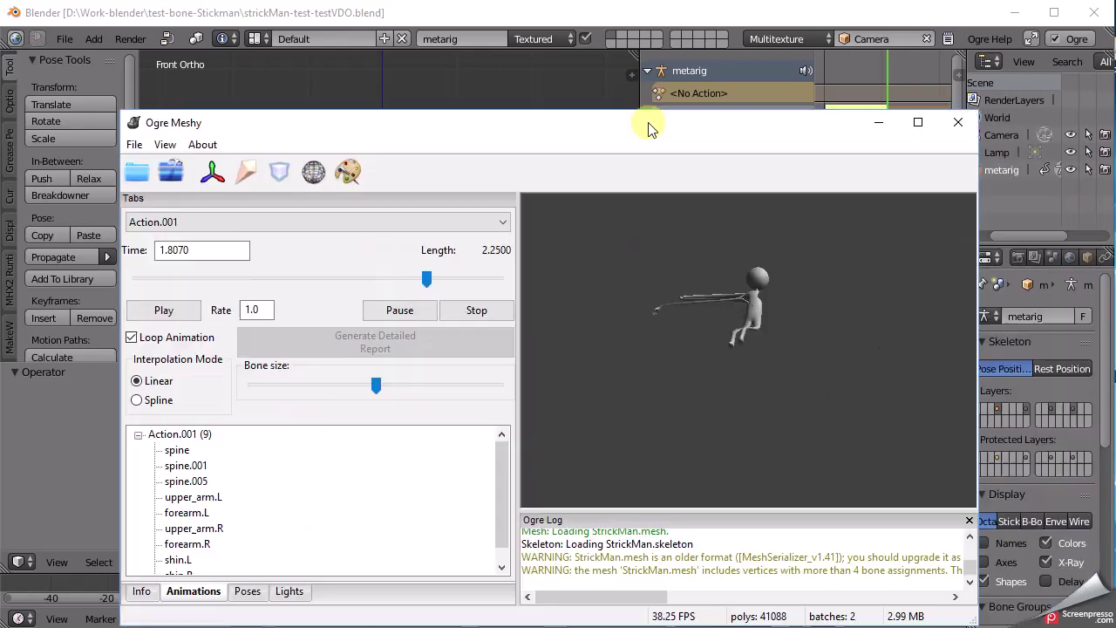
click(478, 312)
click(568, 127)
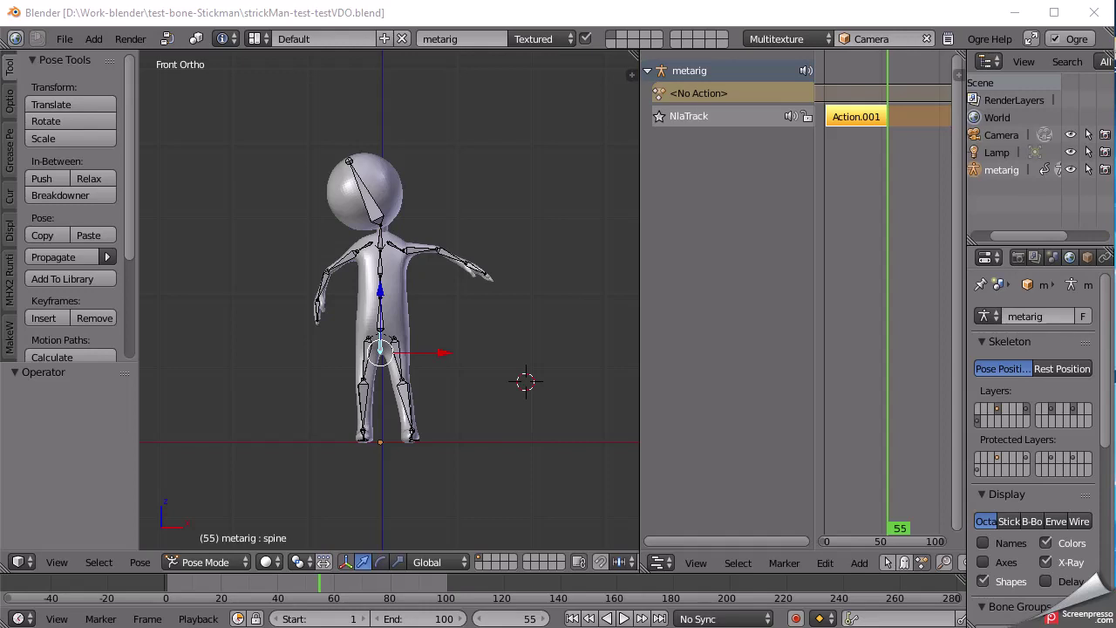
Step: Run the Ogre3D export into the ogre folder and review the Mini-Report's offset and scale errors
click(64, 38)
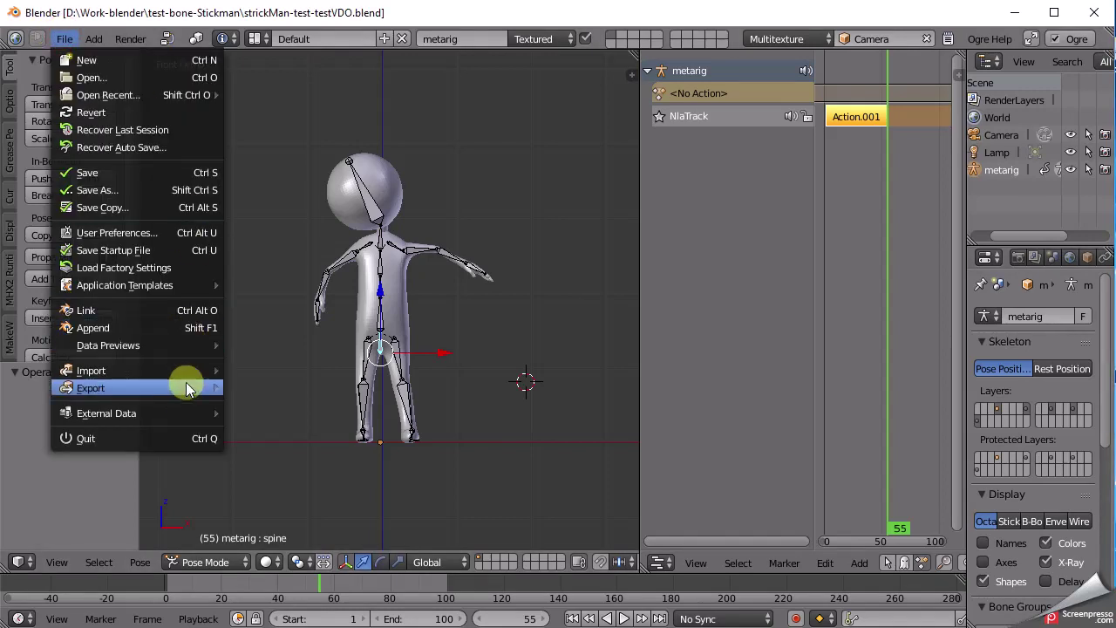
mouse_move(130, 388)
click(371, 371)
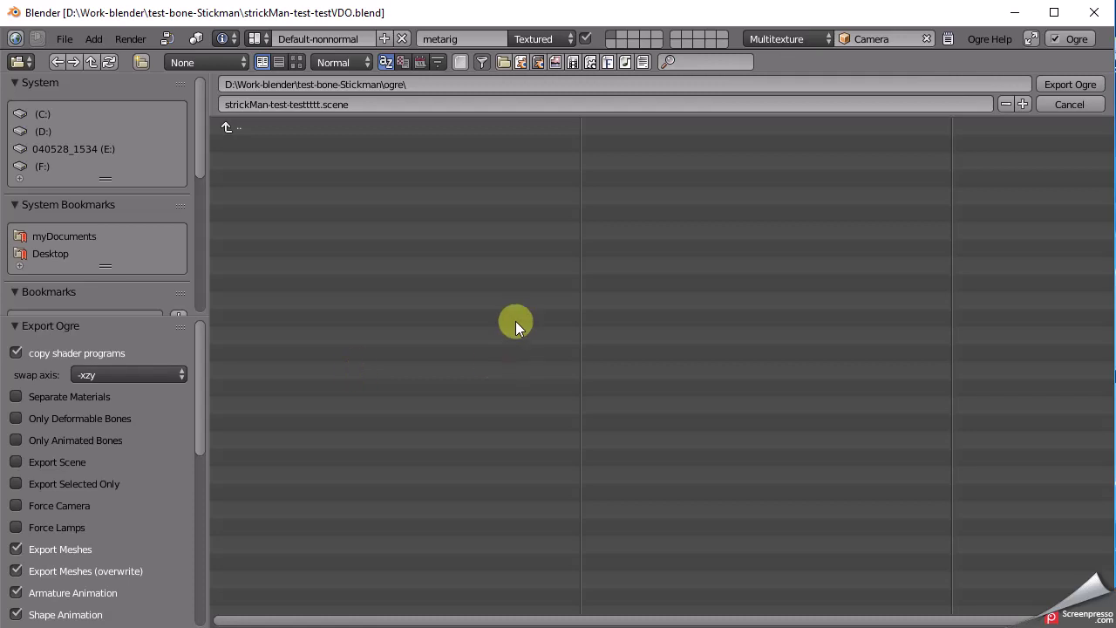
click(1050, 88)
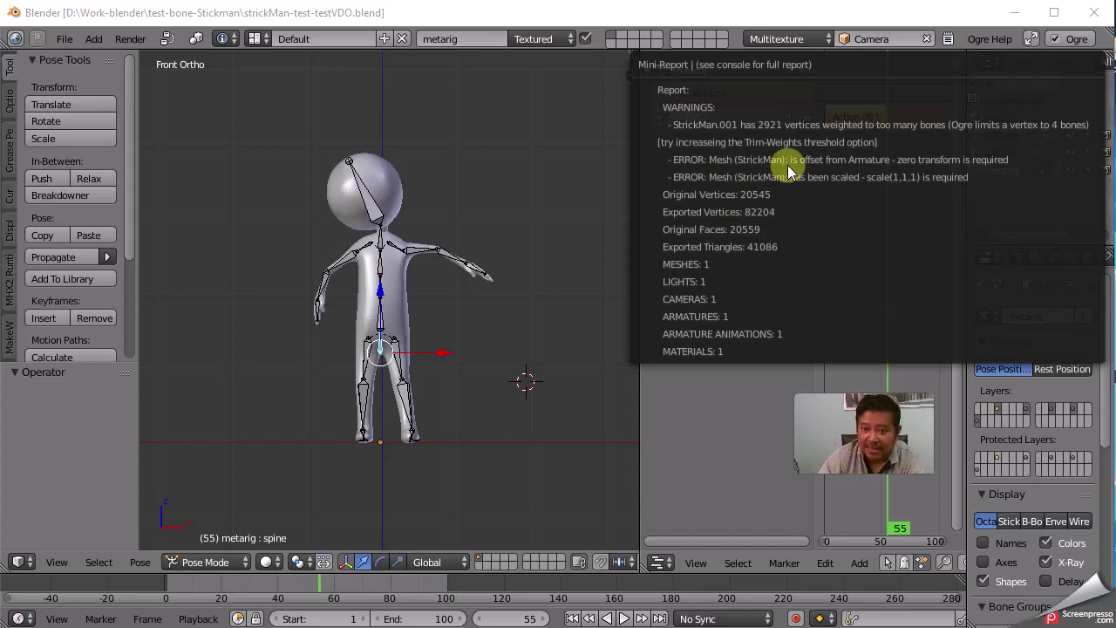
Step: Close the report, merge the NLA editor into the 3D view, show the sidebar, and select StrickMan
click(859, 419)
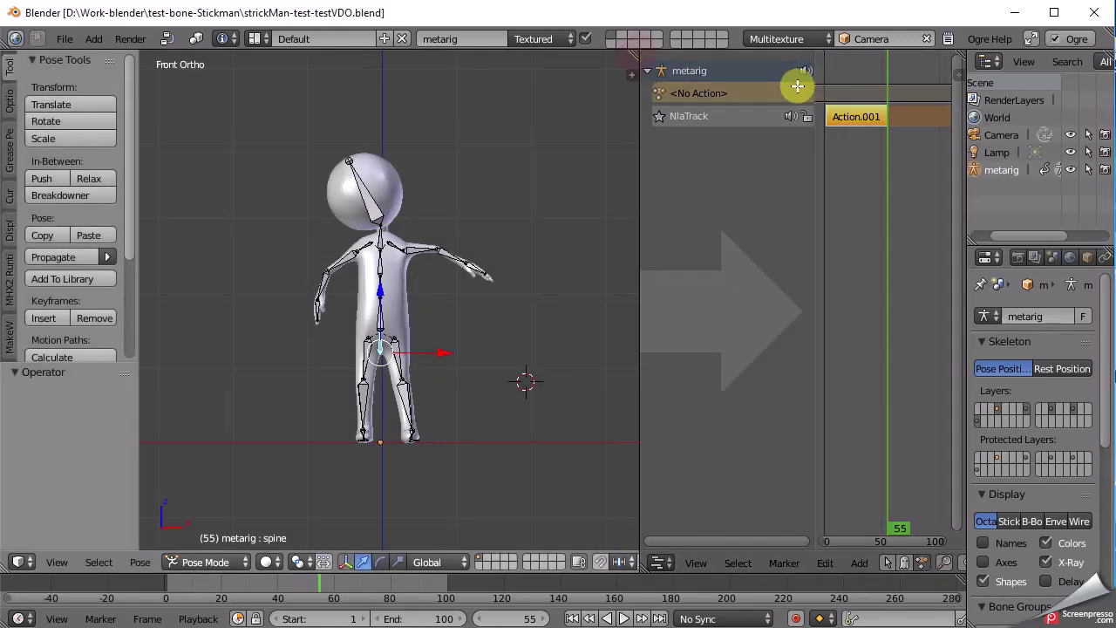
drag(637, 73, 795, 88)
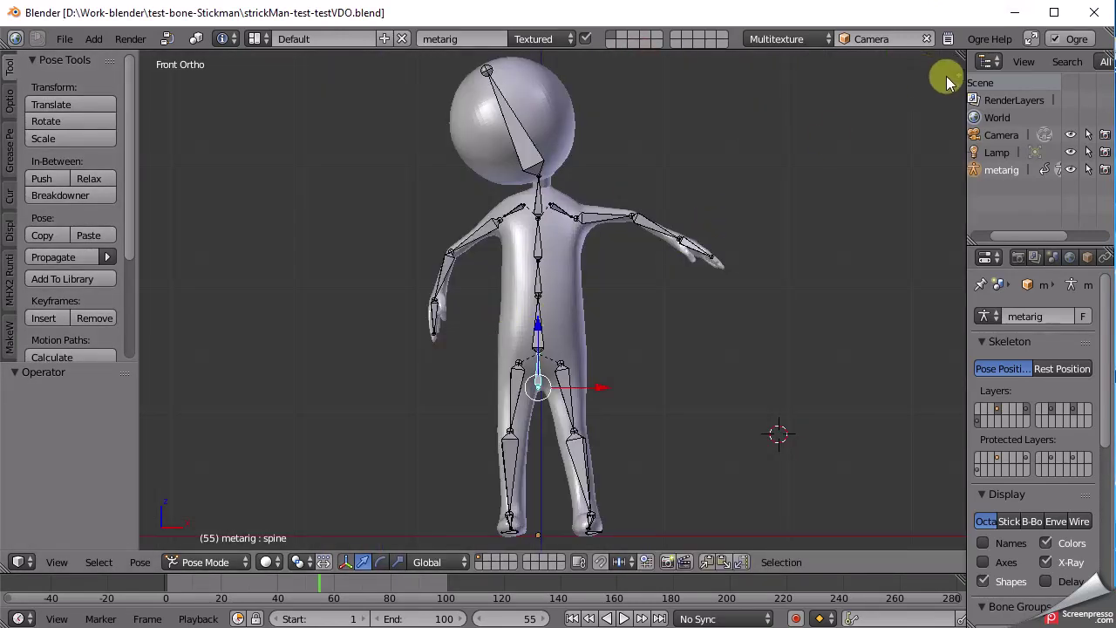
key(n)
right_click(470, 136)
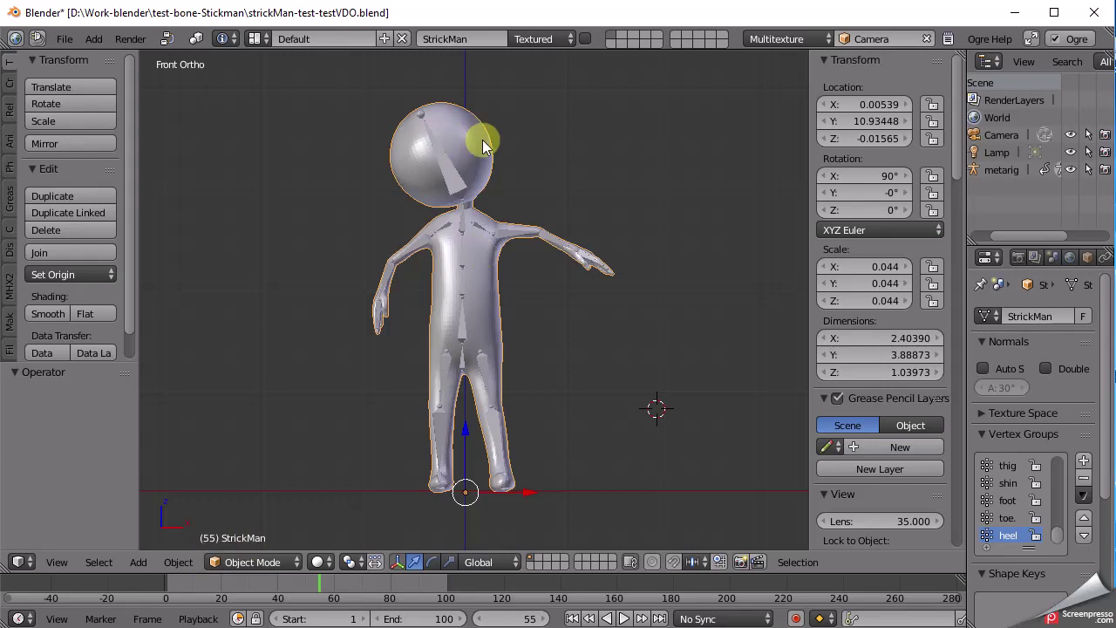
Step: Apply scale, rotation and location on StrickMan, giving 1.000 scale, 0° rotation and location 0,0,0
click(178, 562)
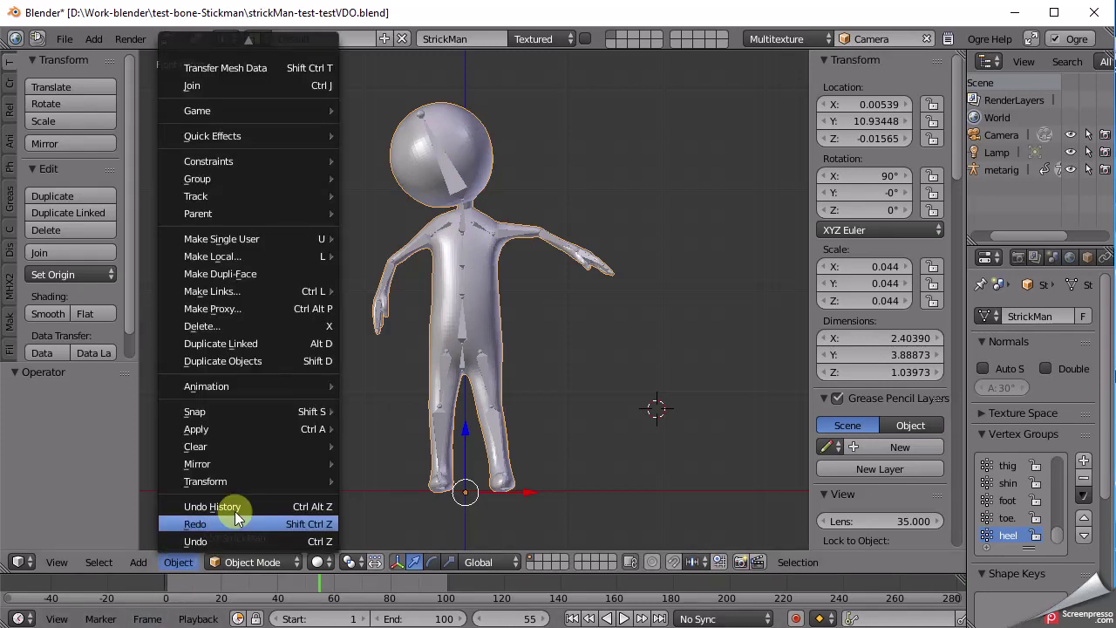
mouse_move(247, 429)
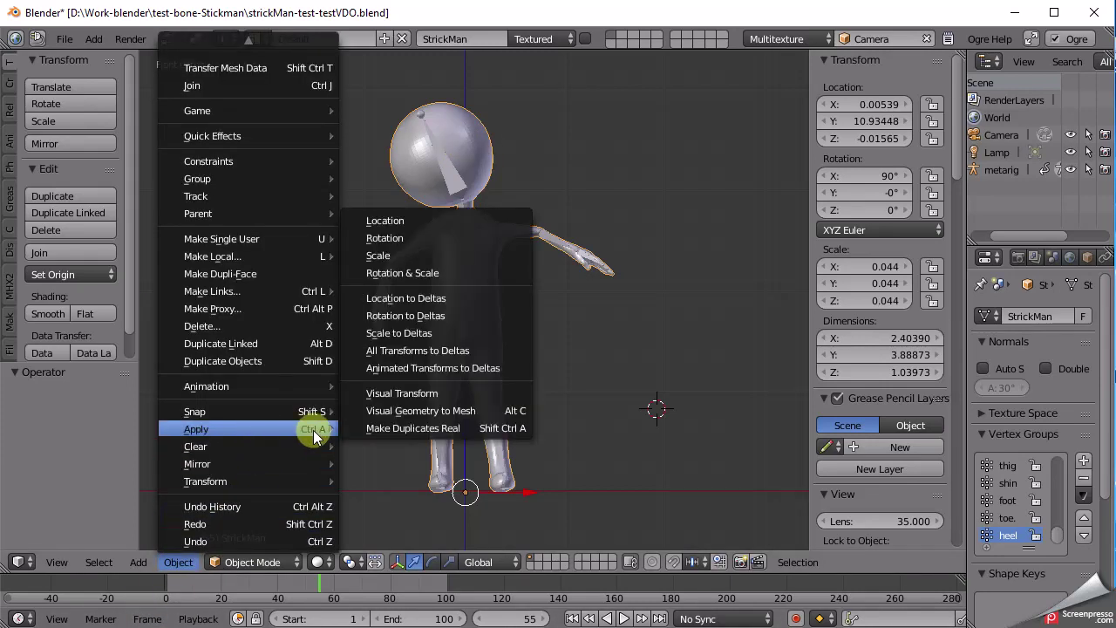
click(437, 254)
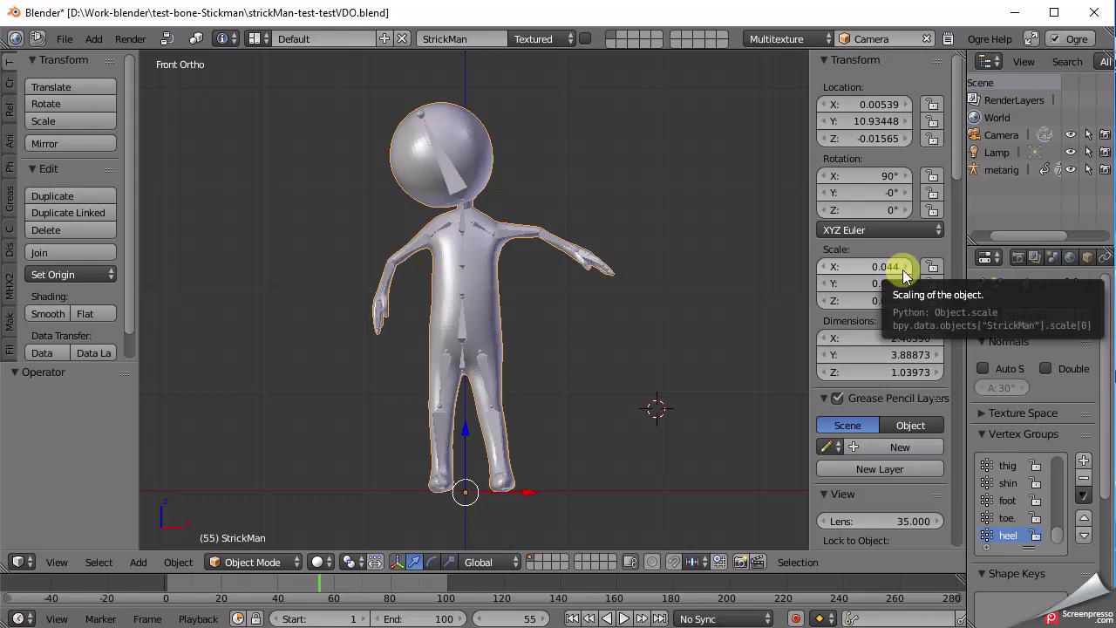
click(180, 562)
mouse_move(197, 429)
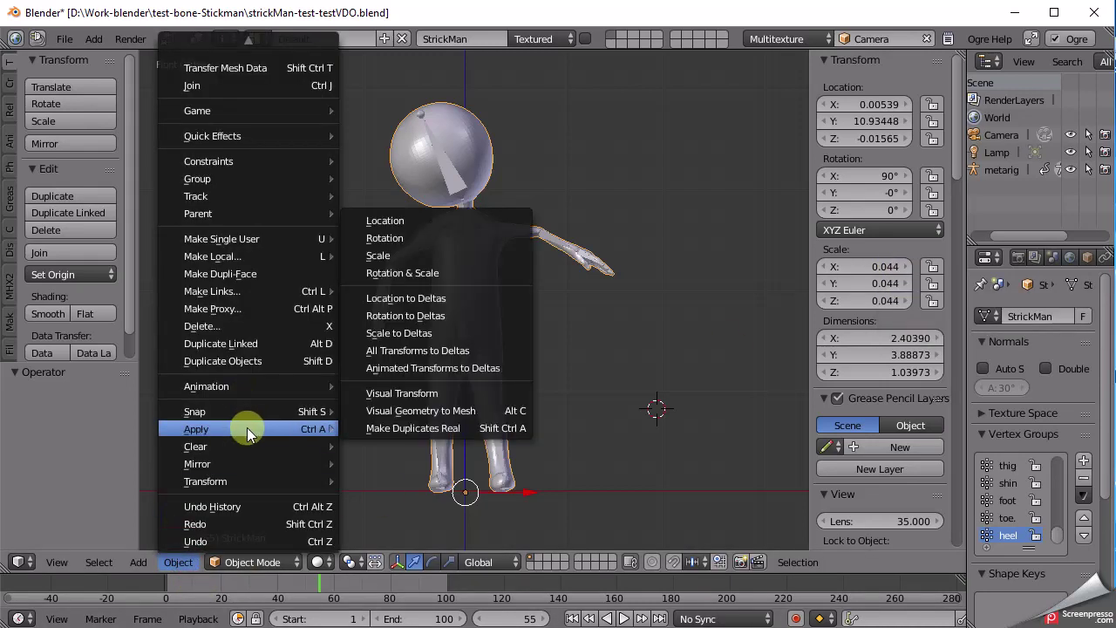
click(473, 255)
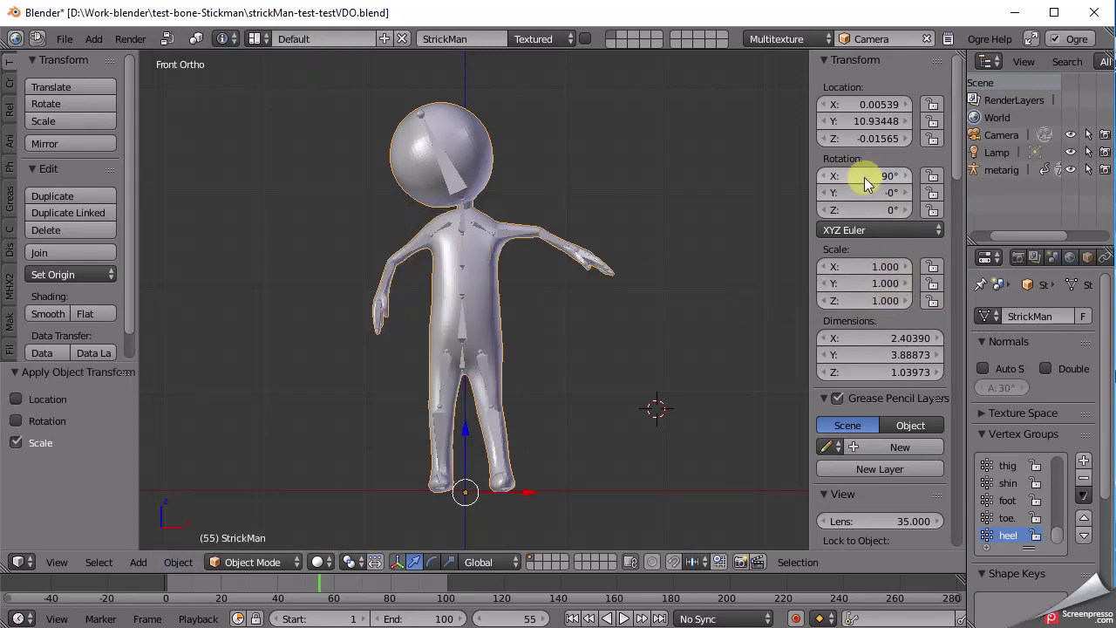
click(179, 563)
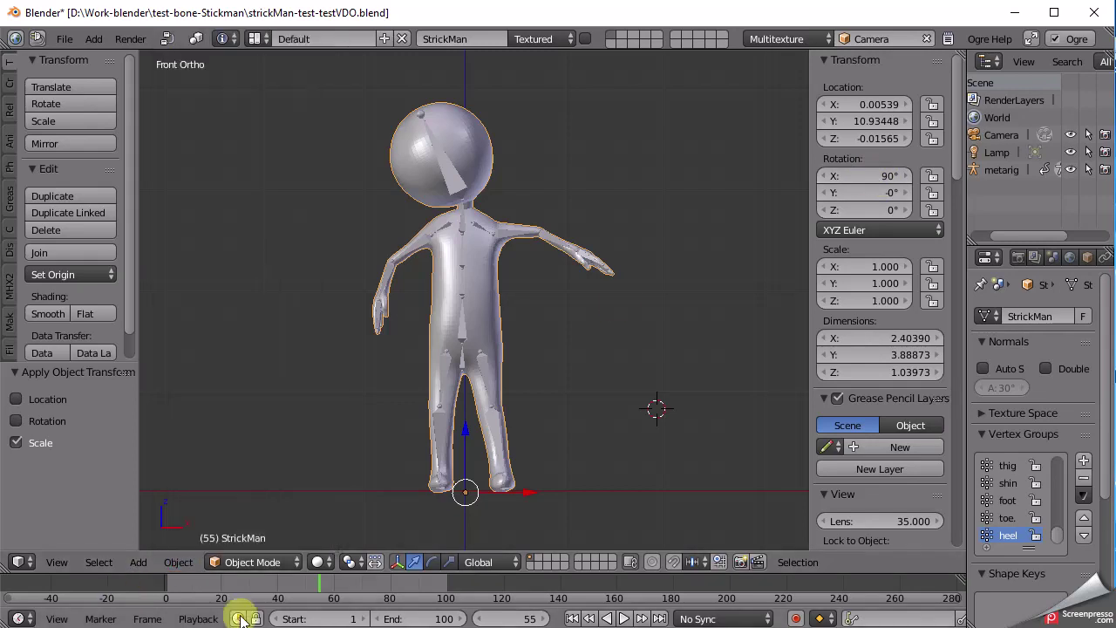
click(180, 563)
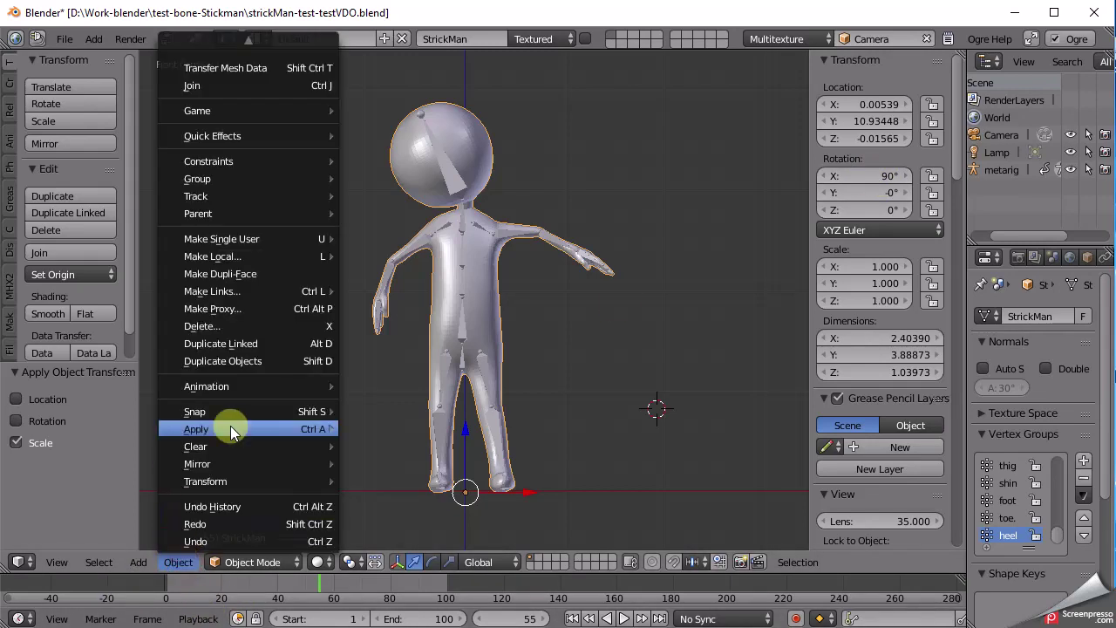
mouse_move(248, 430)
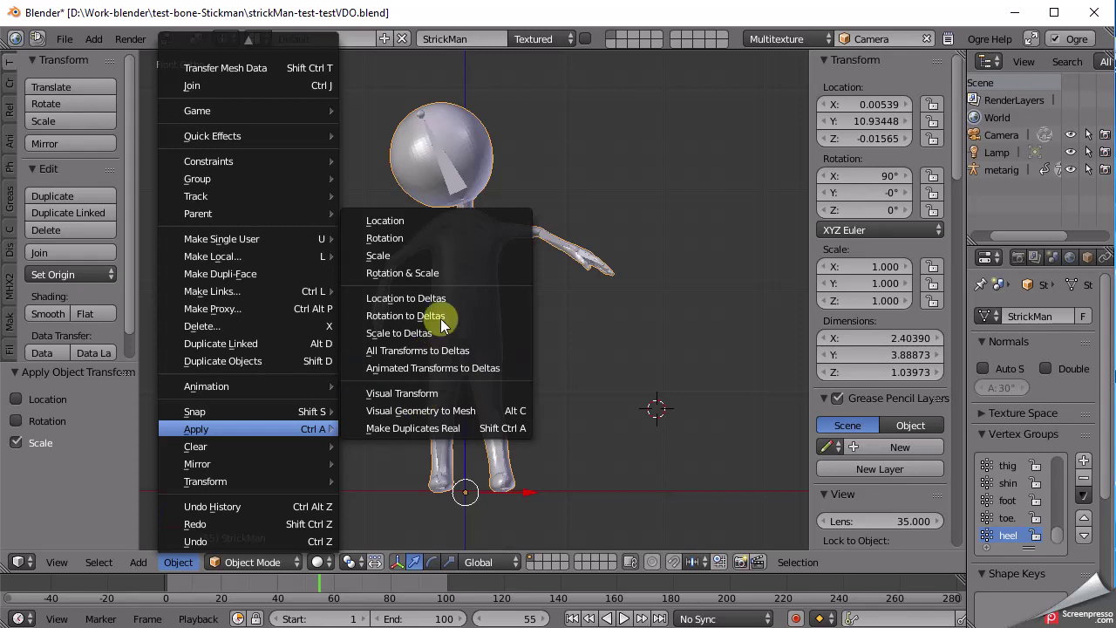
click(447, 237)
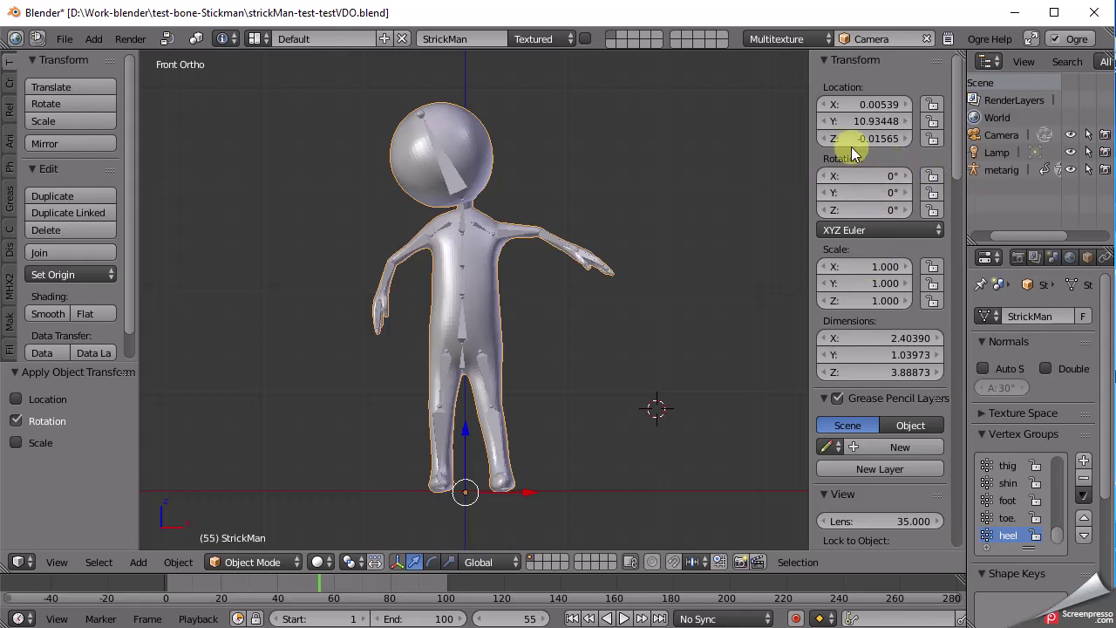
click(178, 561)
mouse_move(248, 428)
click(457, 227)
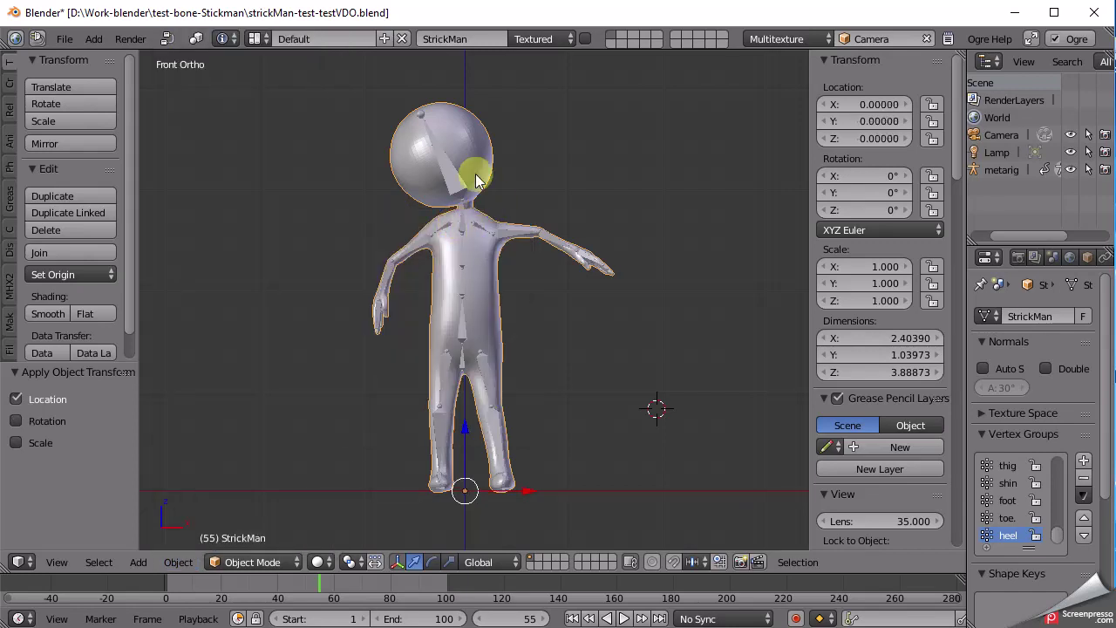
Step: Select the metarig in Object Mode and apply its location and scale (0,0,0 and 1.000)
right_click(451, 186)
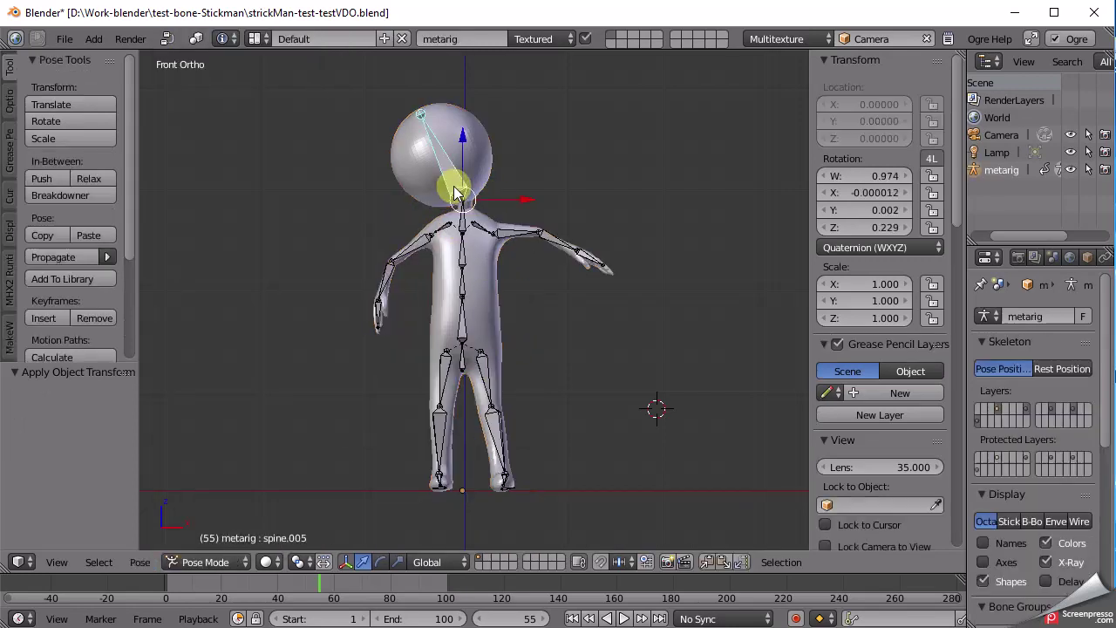
click(205, 563)
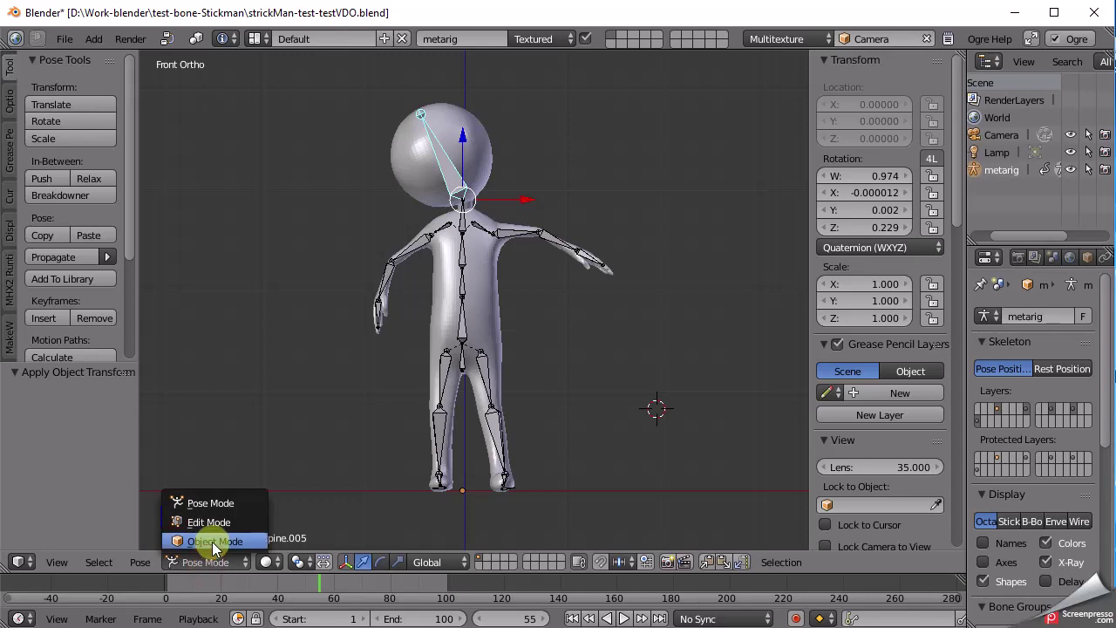
click(211, 542)
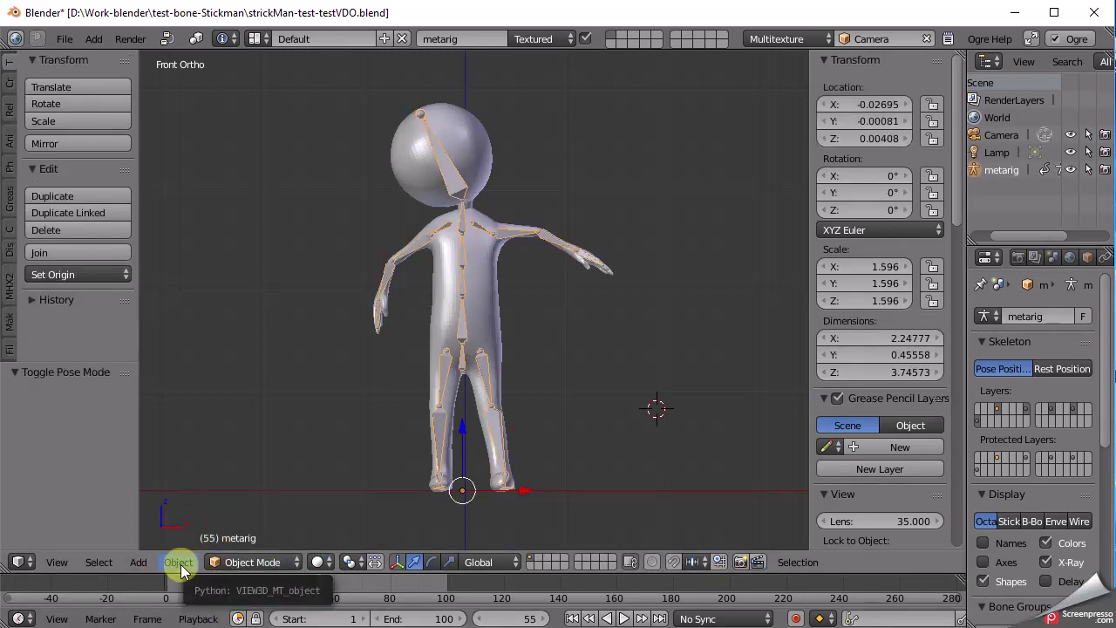
click(180, 563)
click(206, 523)
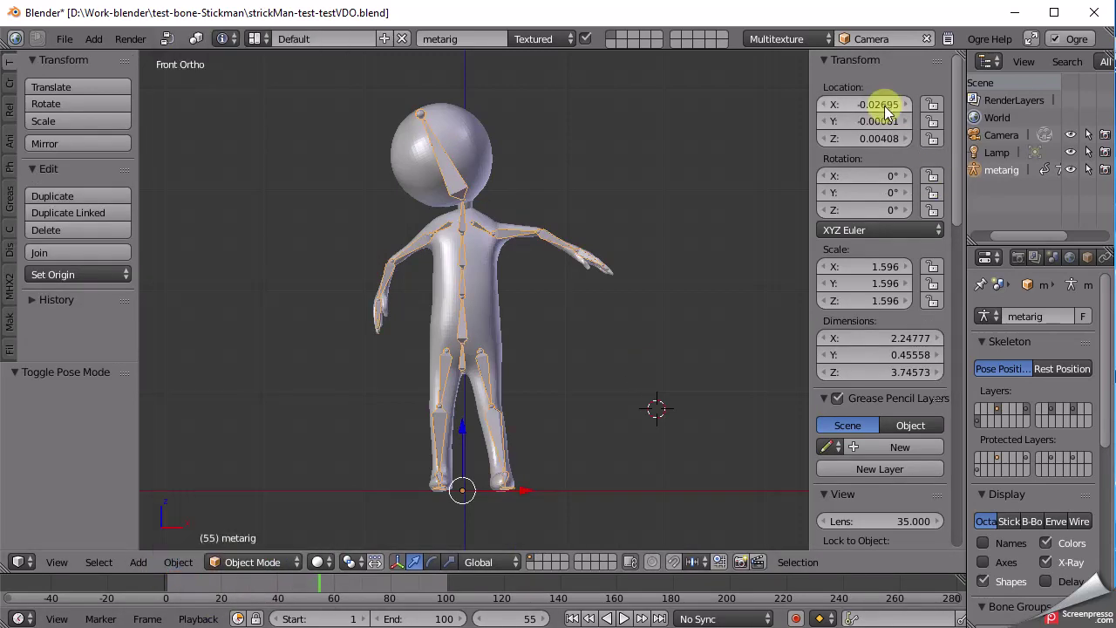
click(178, 562)
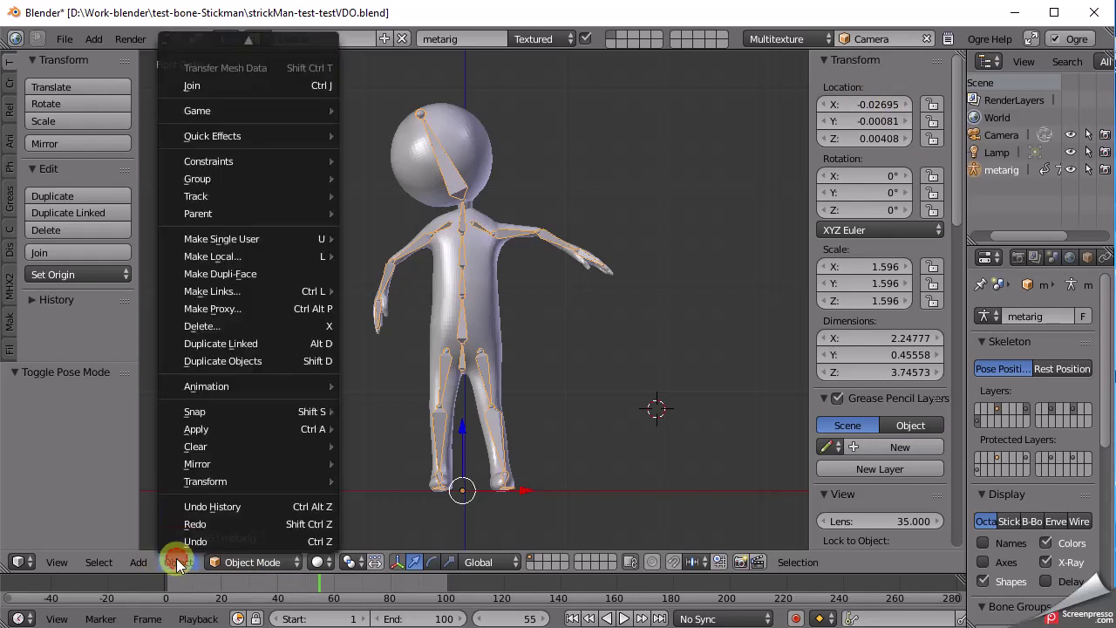
mouse_move(196, 429)
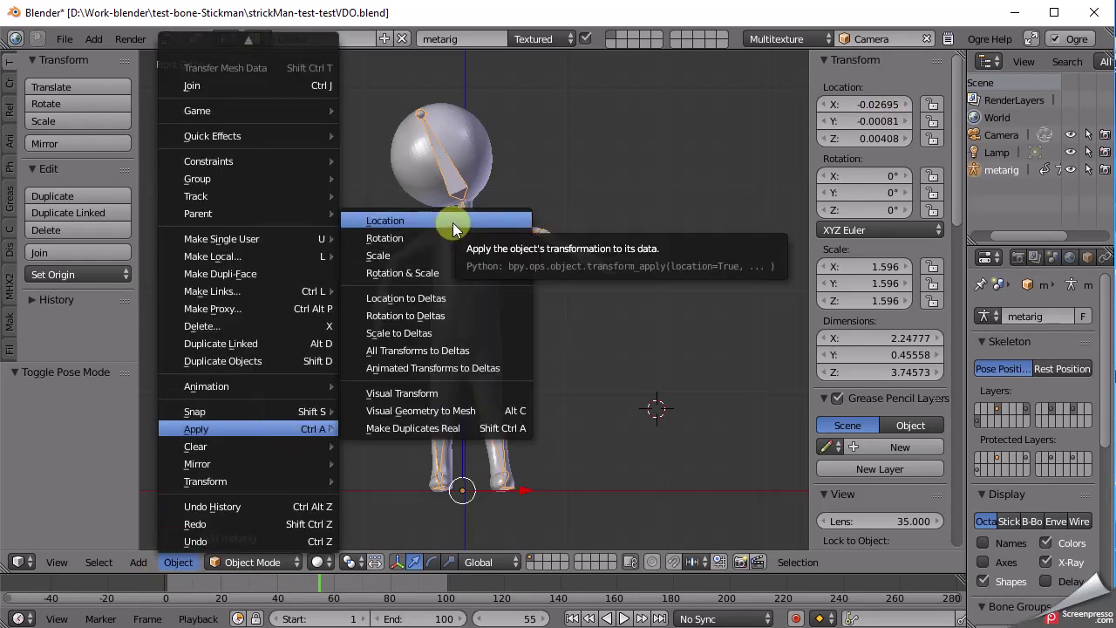
click(454, 225)
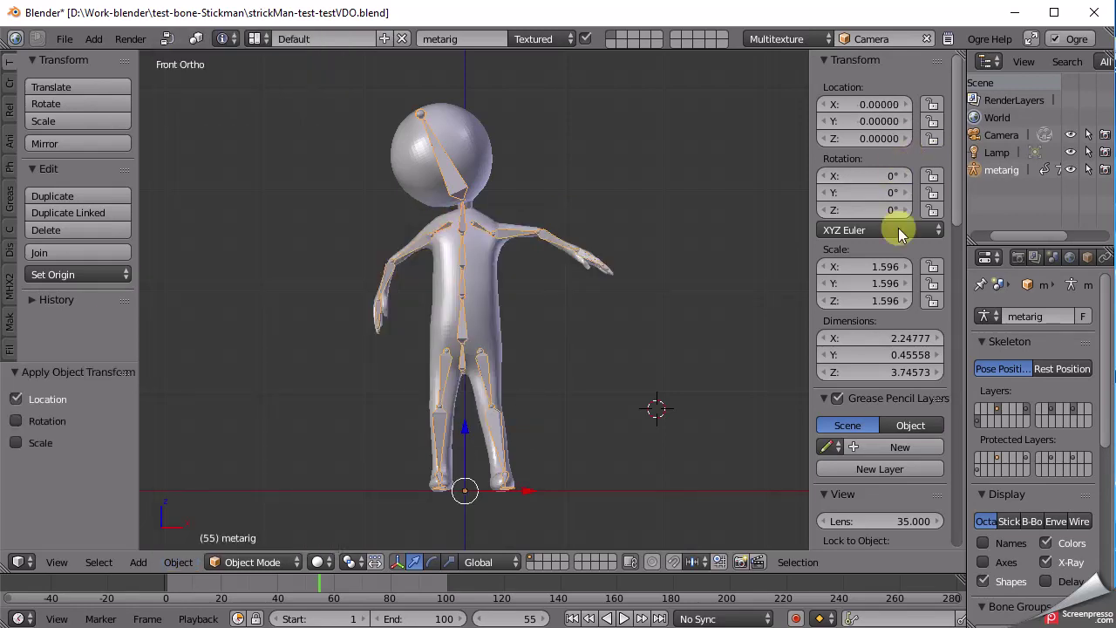
click(178, 562)
mouse_move(235, 429)
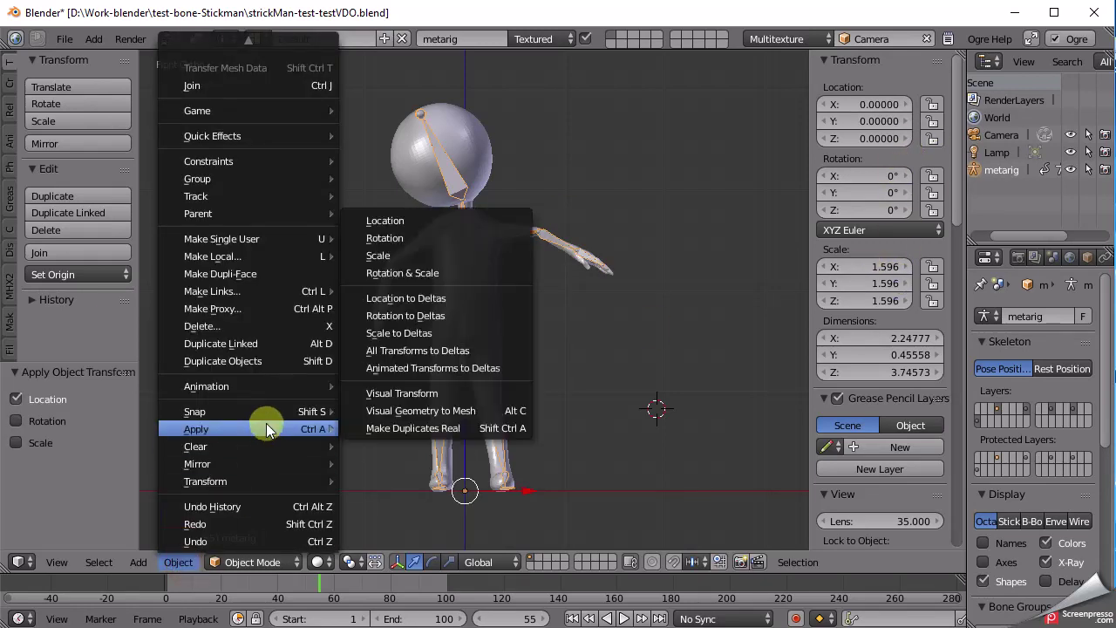
click(444, 255)
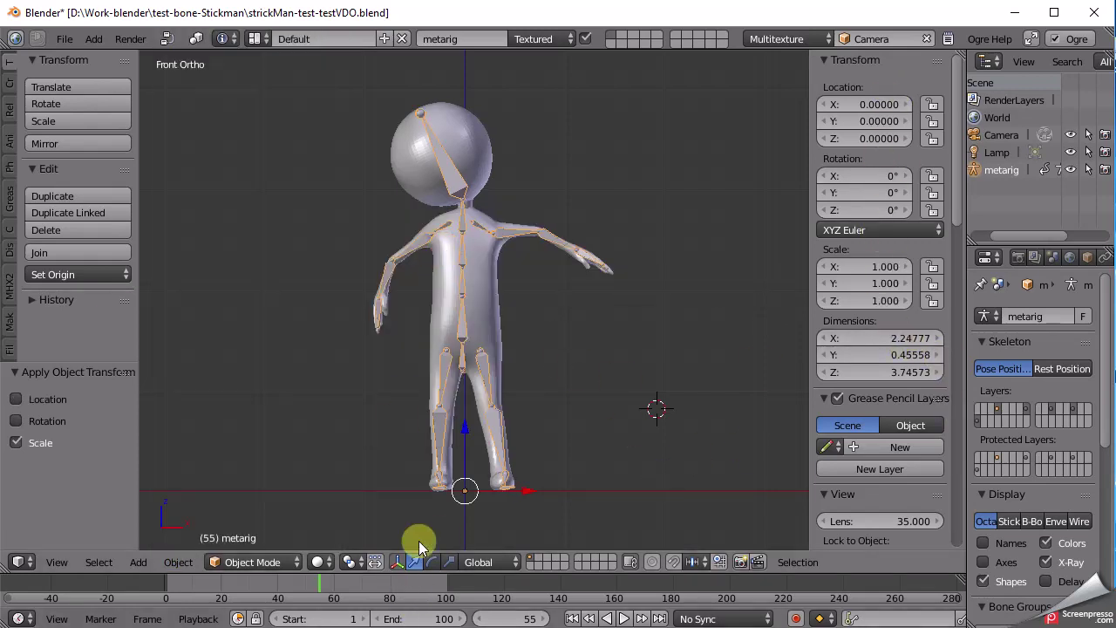
Step: Enlarge the timeline and scrub to frame 75 to confirm the animation still plays
drag(316, 573, 212, 555)
click(323, 580)
mouse_move(323, 580)
mouse_down()
mouse_move(219, 575)
mouse_move(361, 593)
mouse_move(375, 583)
mouse_up()
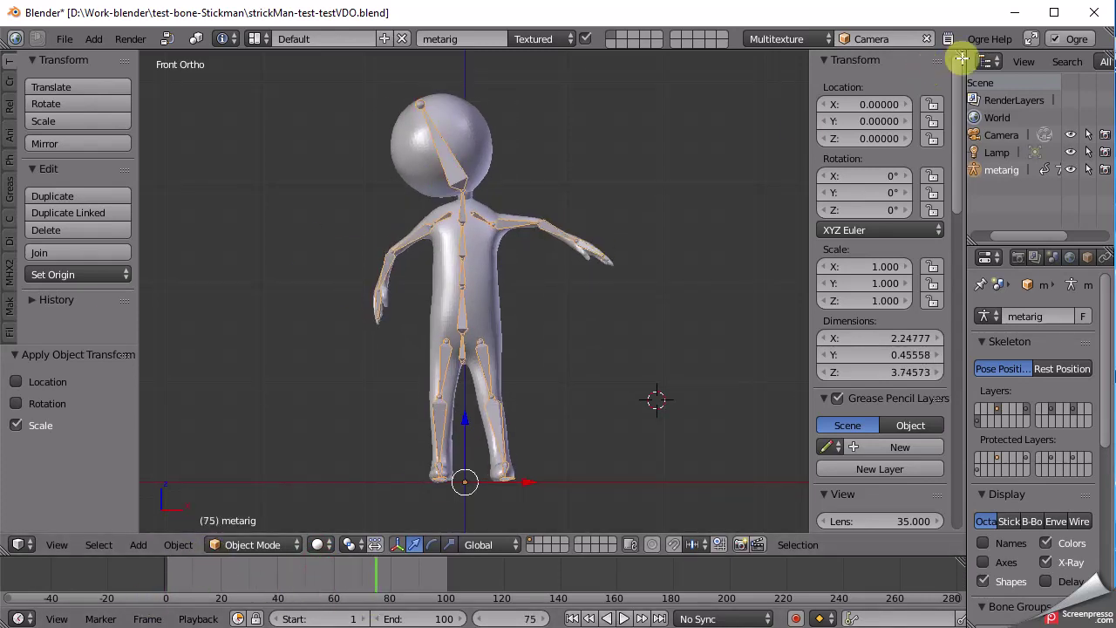
Step: Open an NLA Editor beside the 3D view, rename the metarig's track to JunpAction, then rejoin the areas
drag(961, 58, 626, 117)
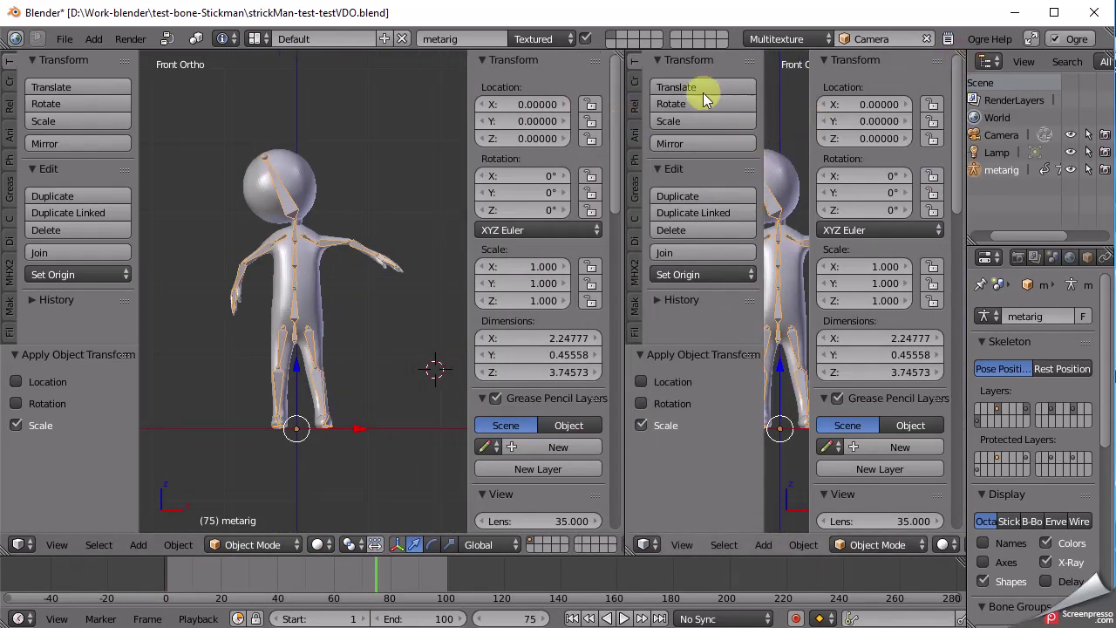
click(649, 545)
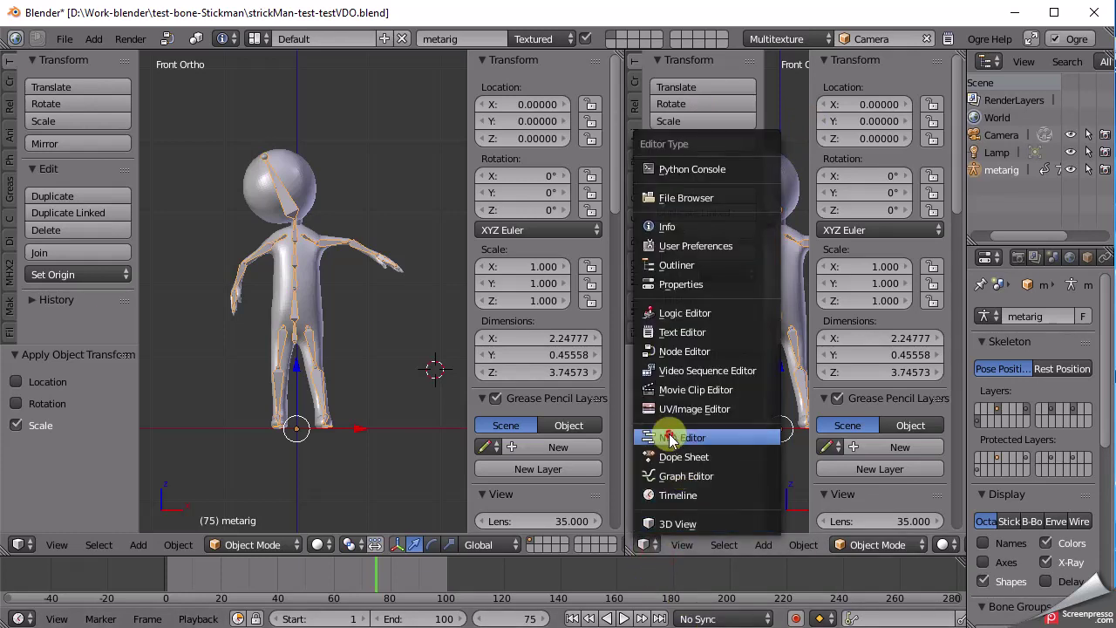
click(671, 439)
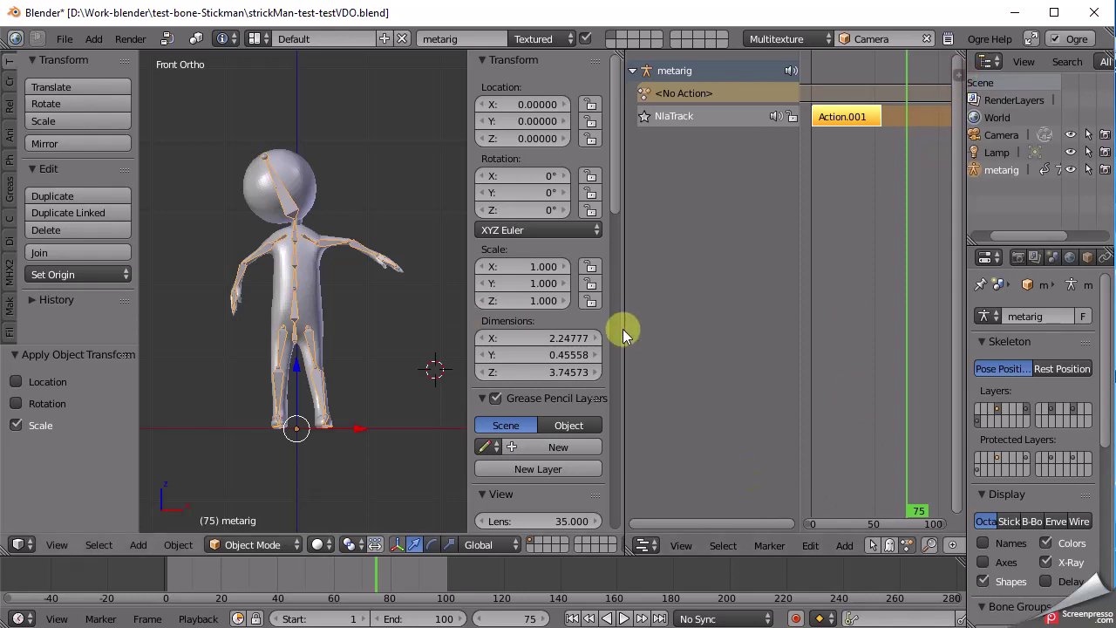
drag(624, 320, 519, 293)
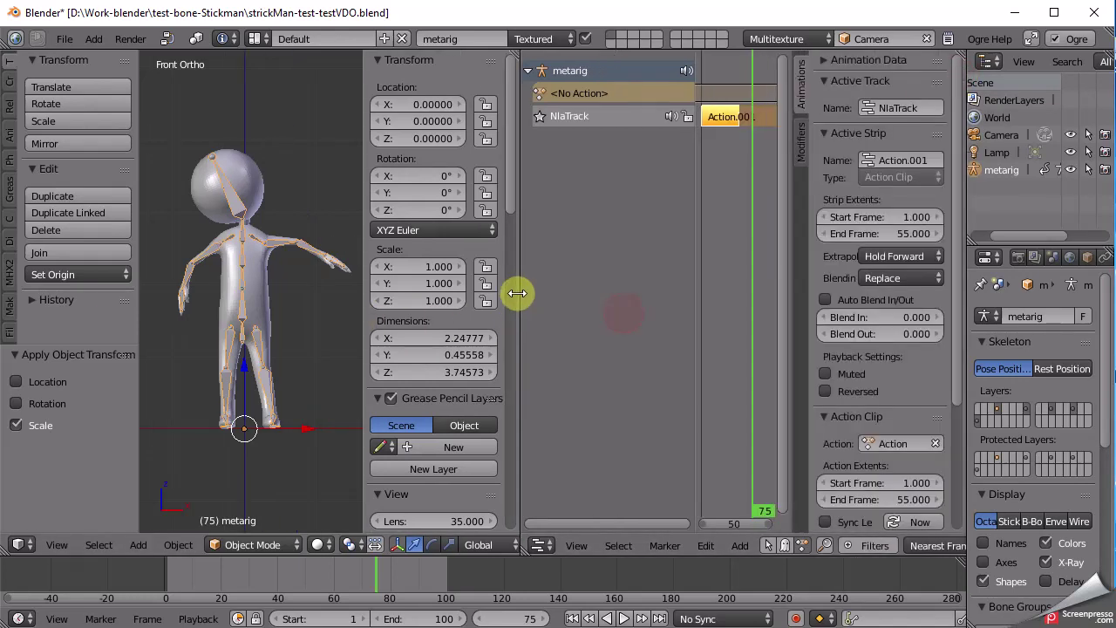
click(892, 114)
click(896, 107)
text(JumpAction)
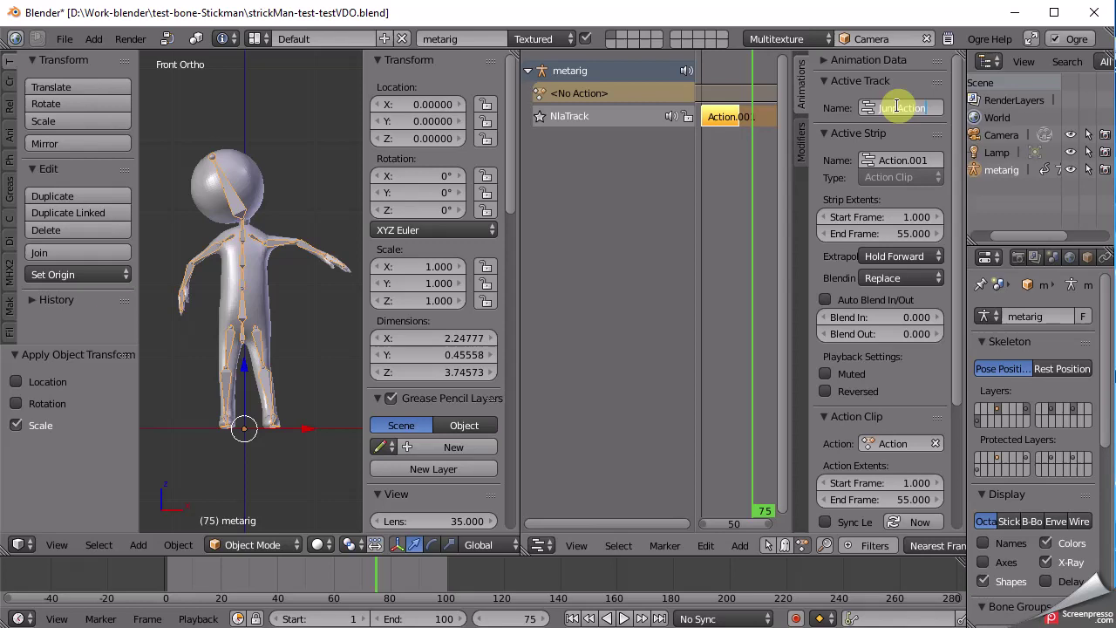
key(Return)
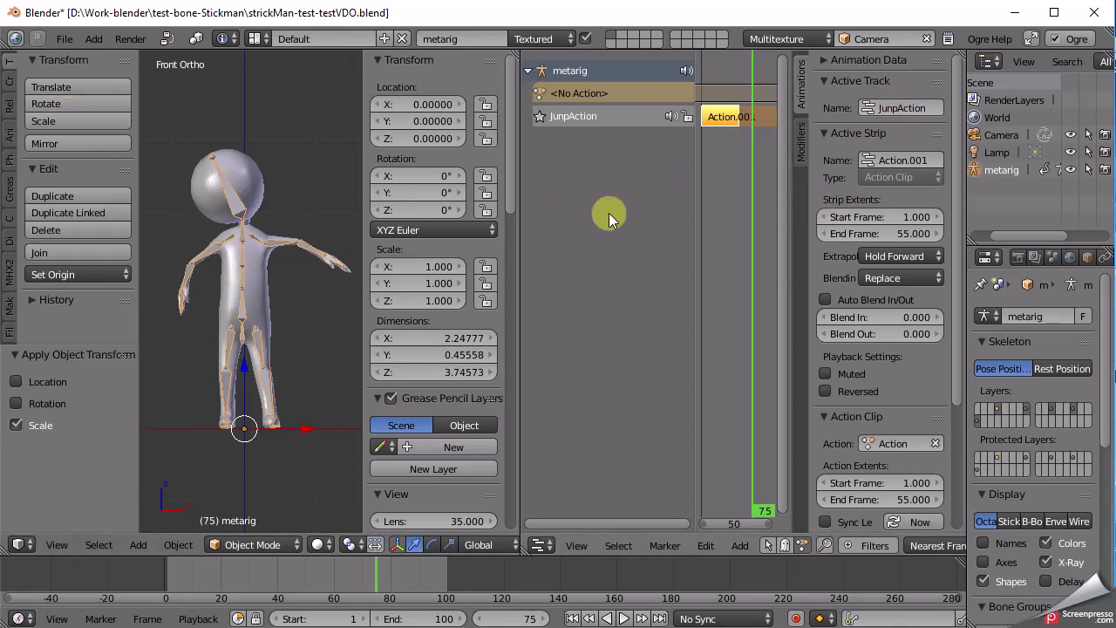
drag(516, 53, 638, 75)
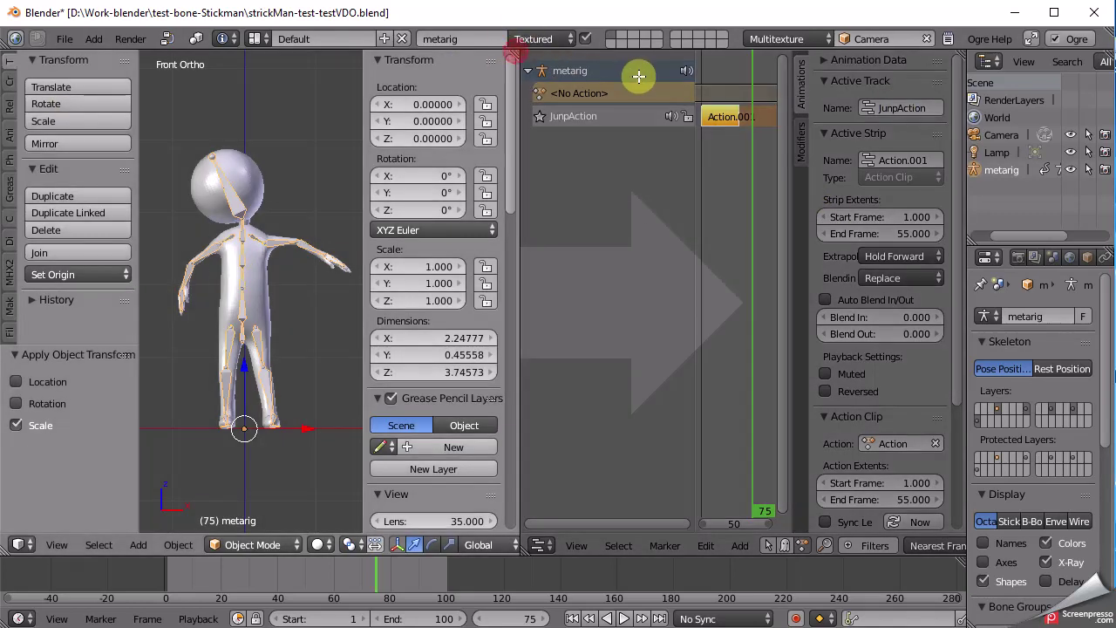
Step: Delete the five old StrickMan mesh, skeleton and material files from the ogre folder
click(77, 39)
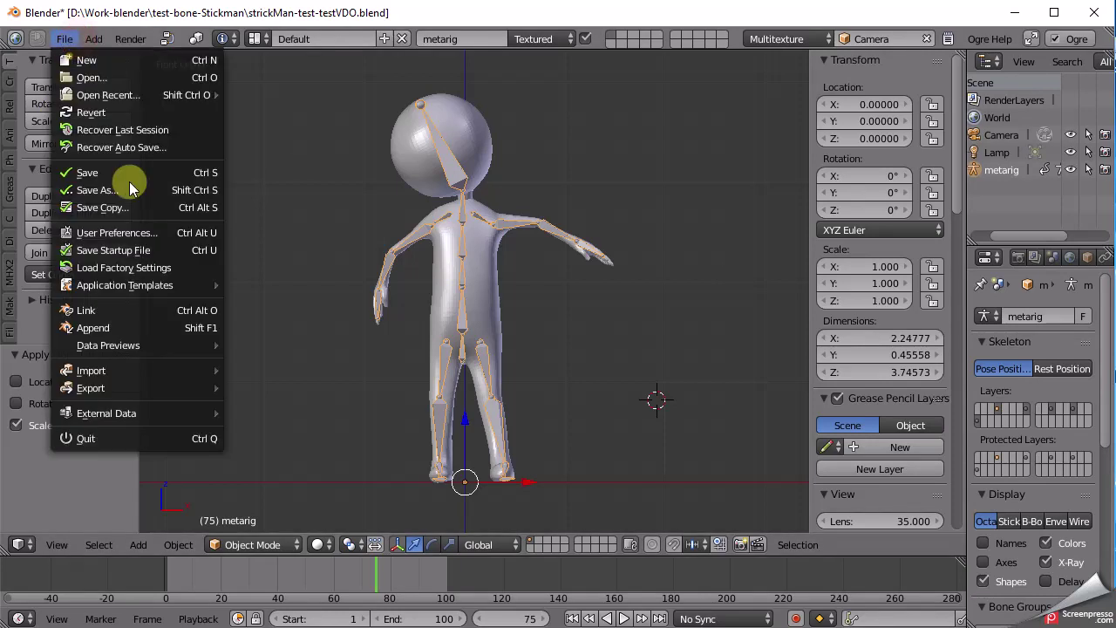
click(623, 438)
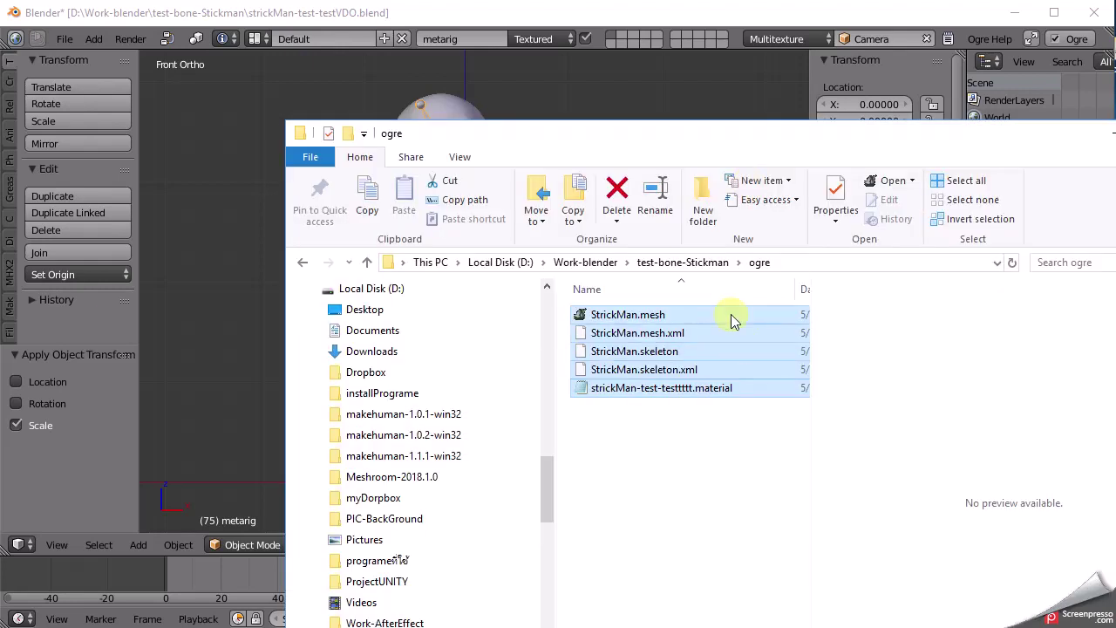
drag(698, 425, 715, 439)
key(Delete)
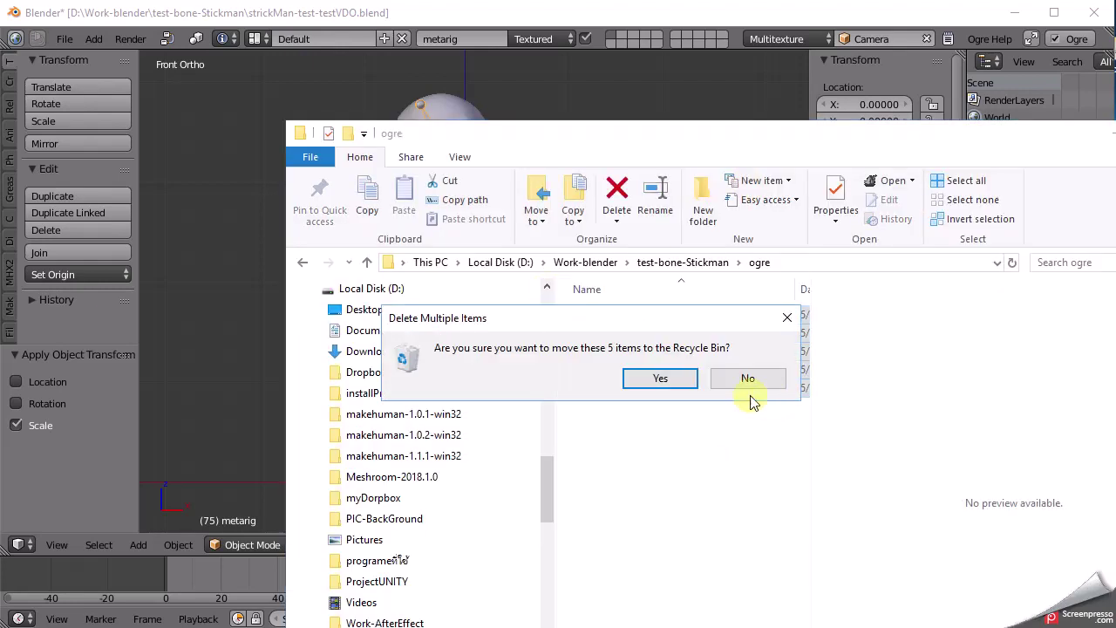
click(661, 378)
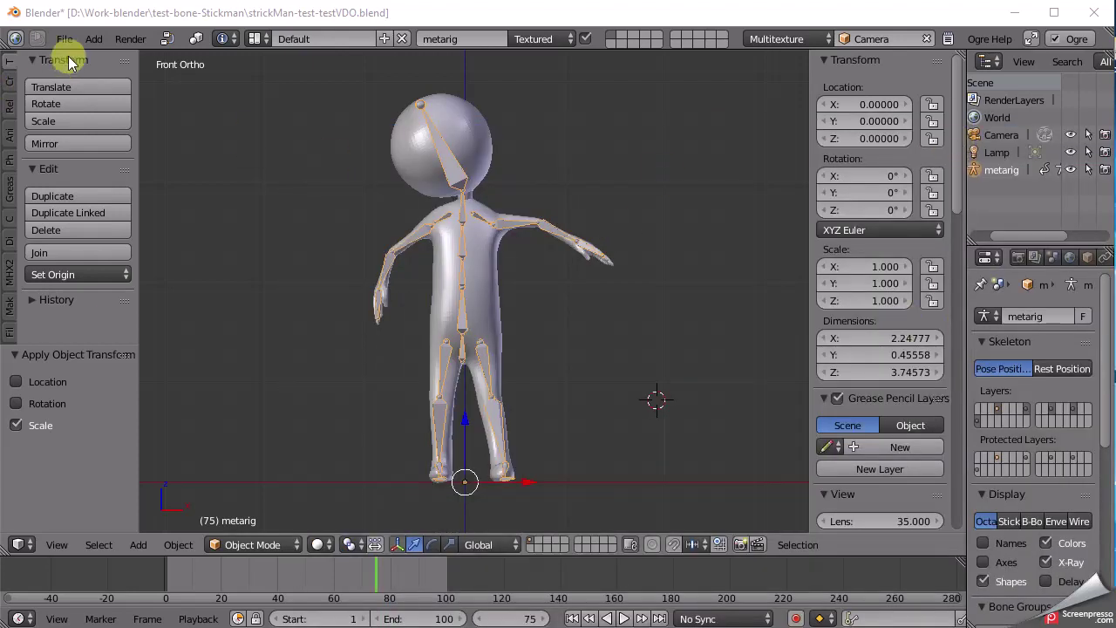
click(64, 38)
mouse_move(91, 388)
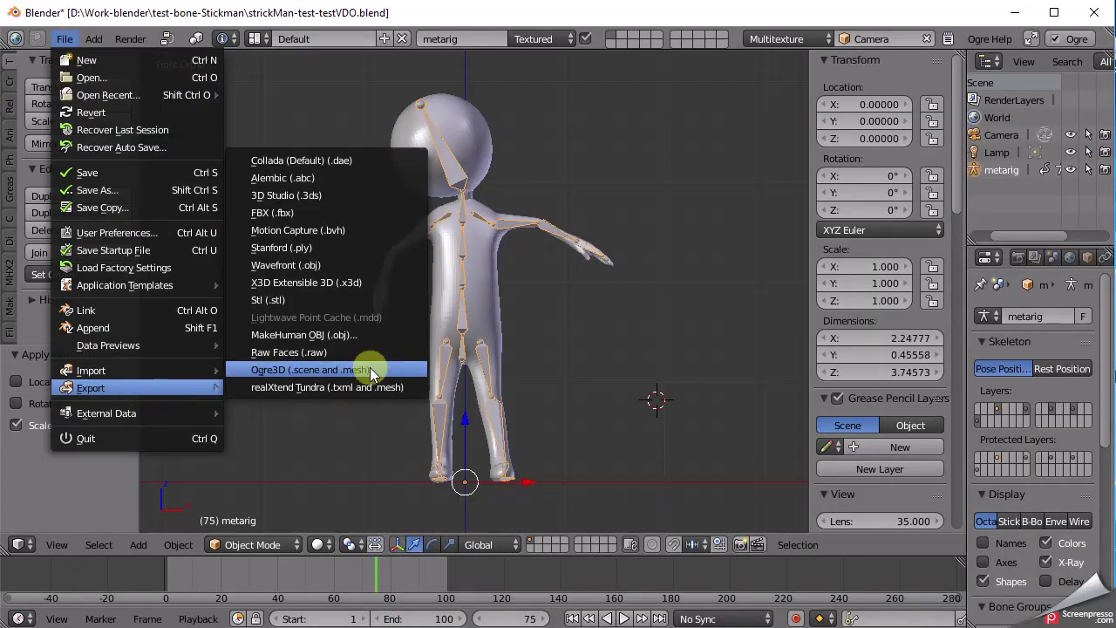
Step: Export the stickman as Ogre3D (.scene and .mesh) into the ogre folder and check the refreshed files
click(370, 370)
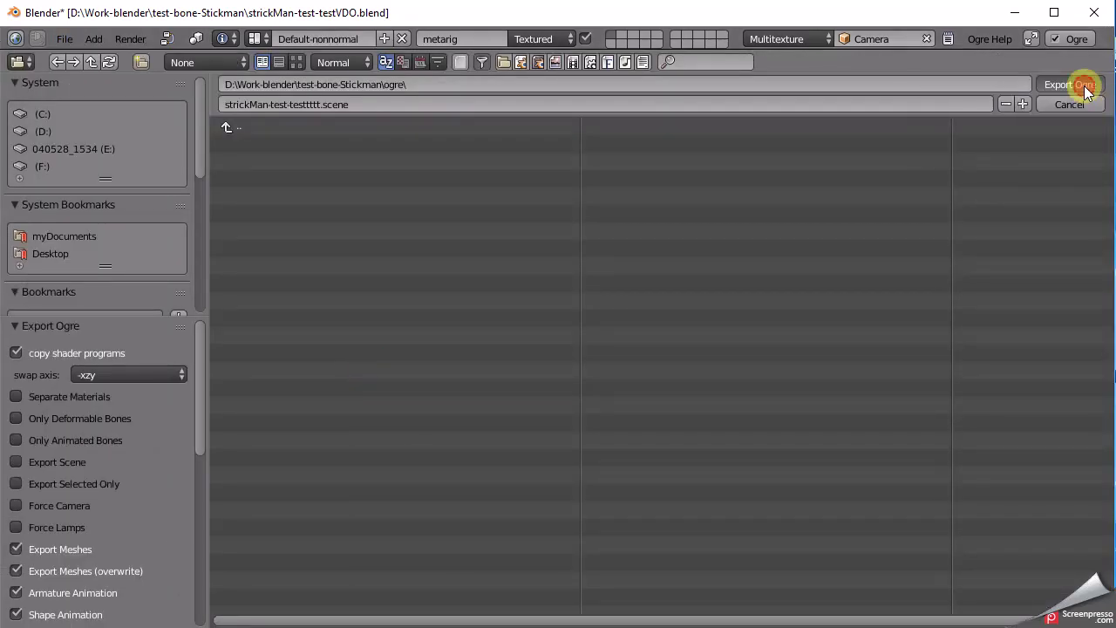
key(alt+Tab)
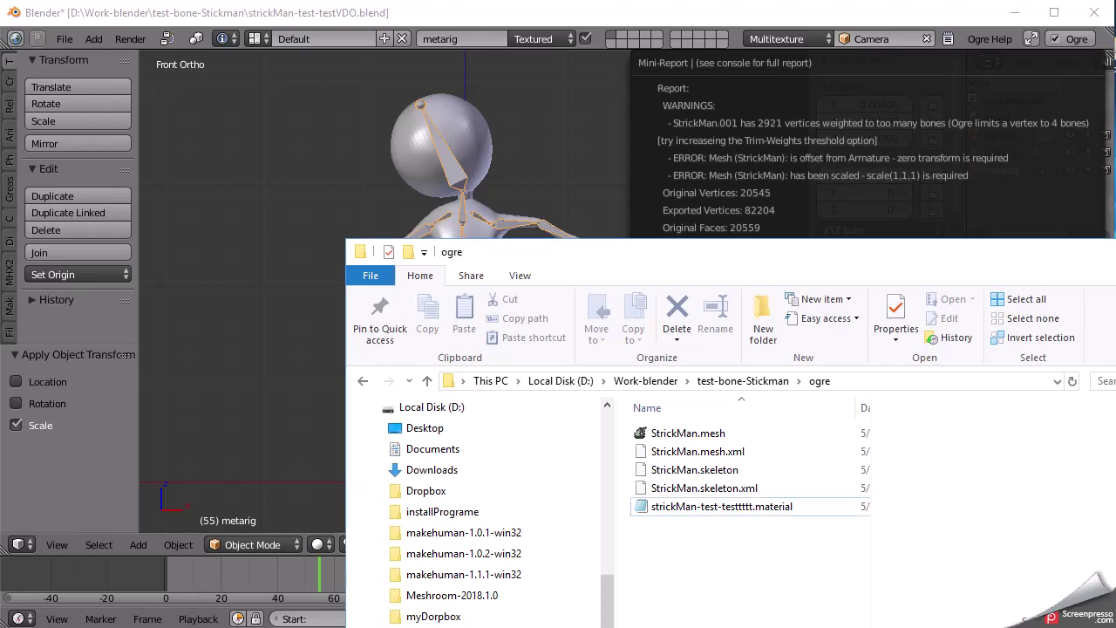
key(alt+Tab)
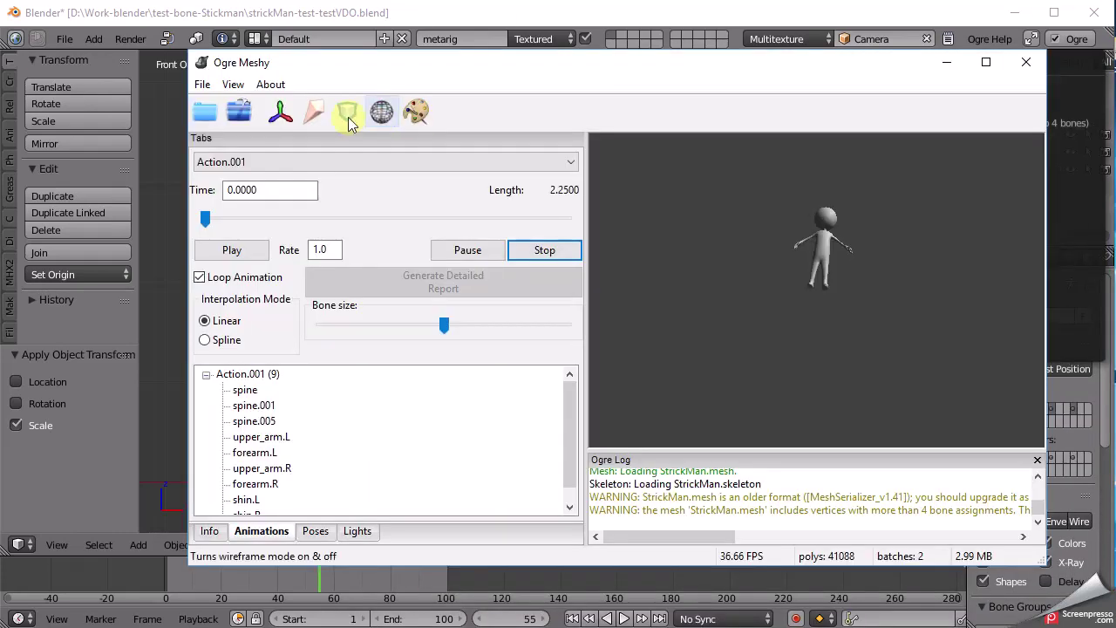
Step: Load the freshly exported StrickMan.mesh into Ogre Meshy
click(202, 86)
click(232, 104)
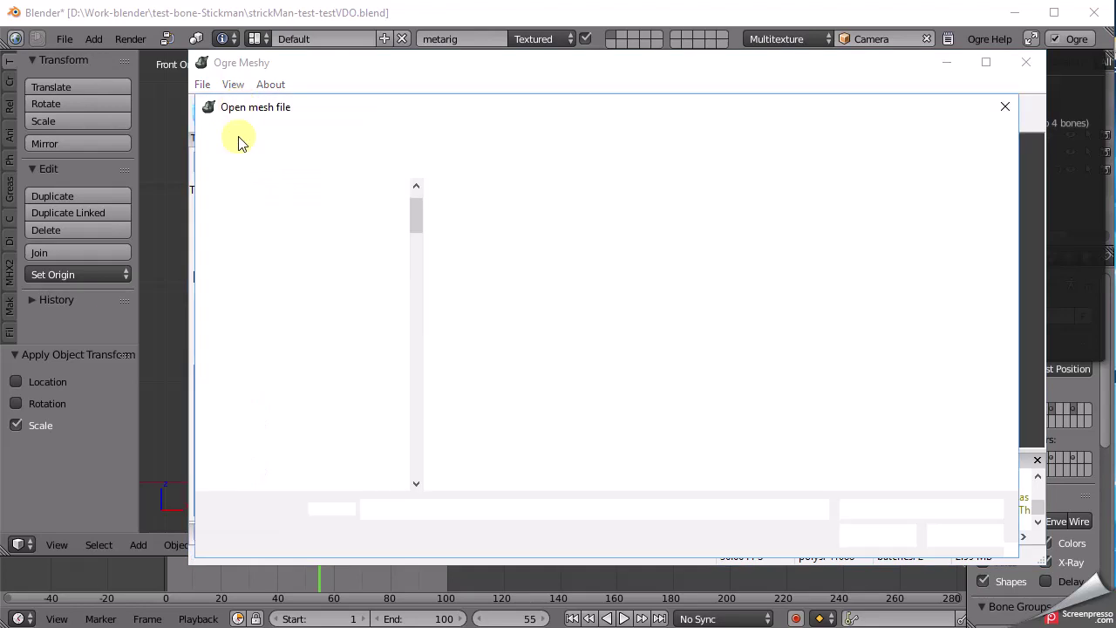
double_click(499, 216)
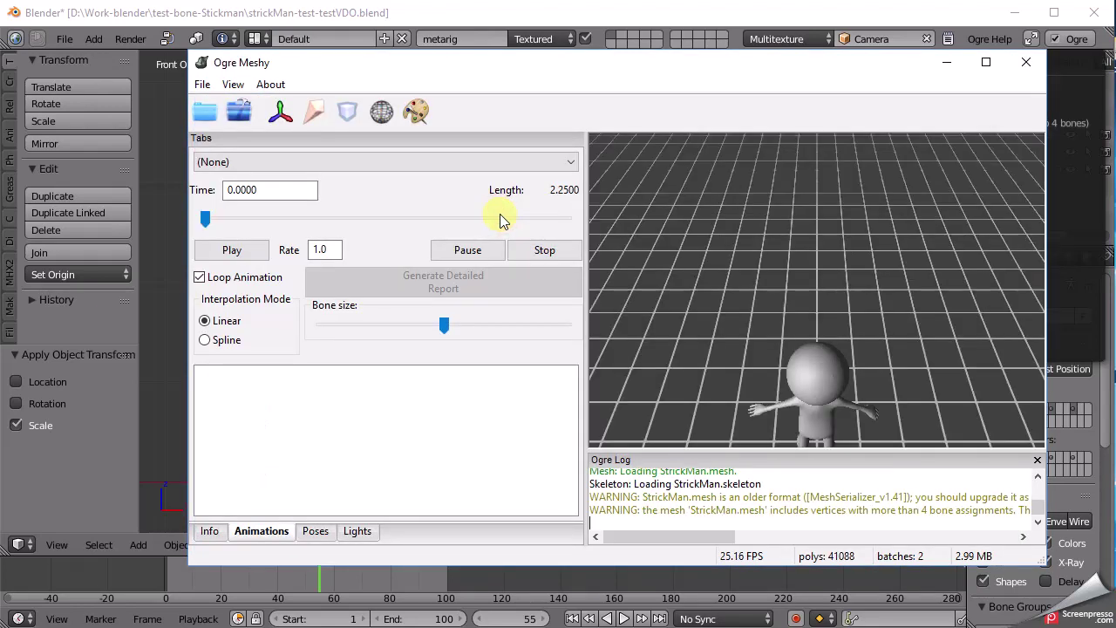
Step: Play the Action.001 animation, orbit in close on the stickman, then close the viewer
click(402, 165)
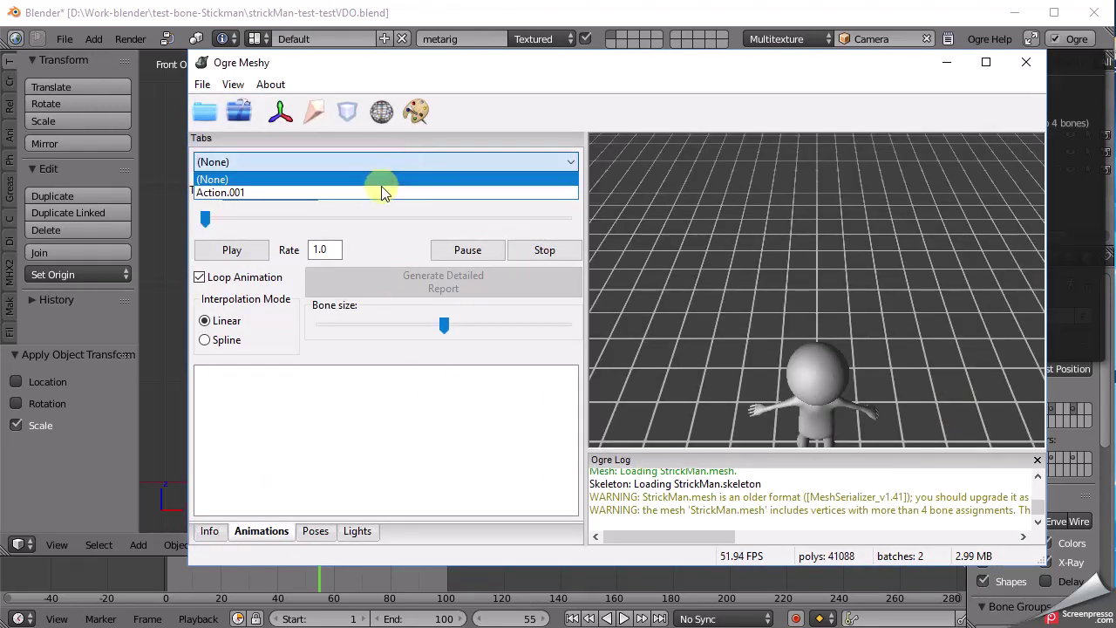
click(381, 192)
click(249, 251)
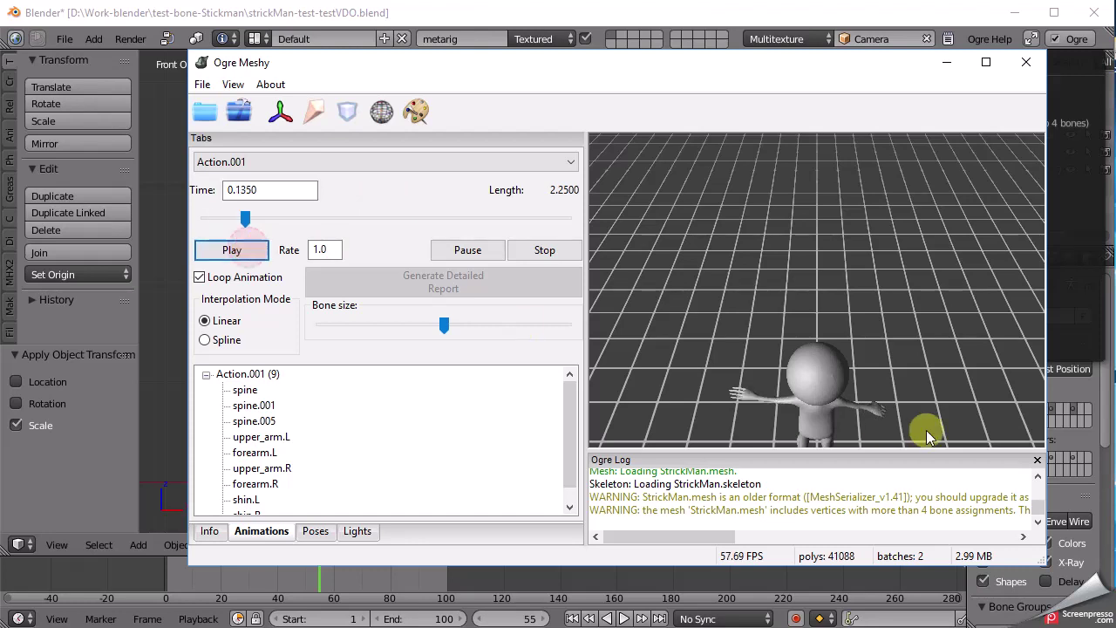
drag(893, 378, 742, 276)
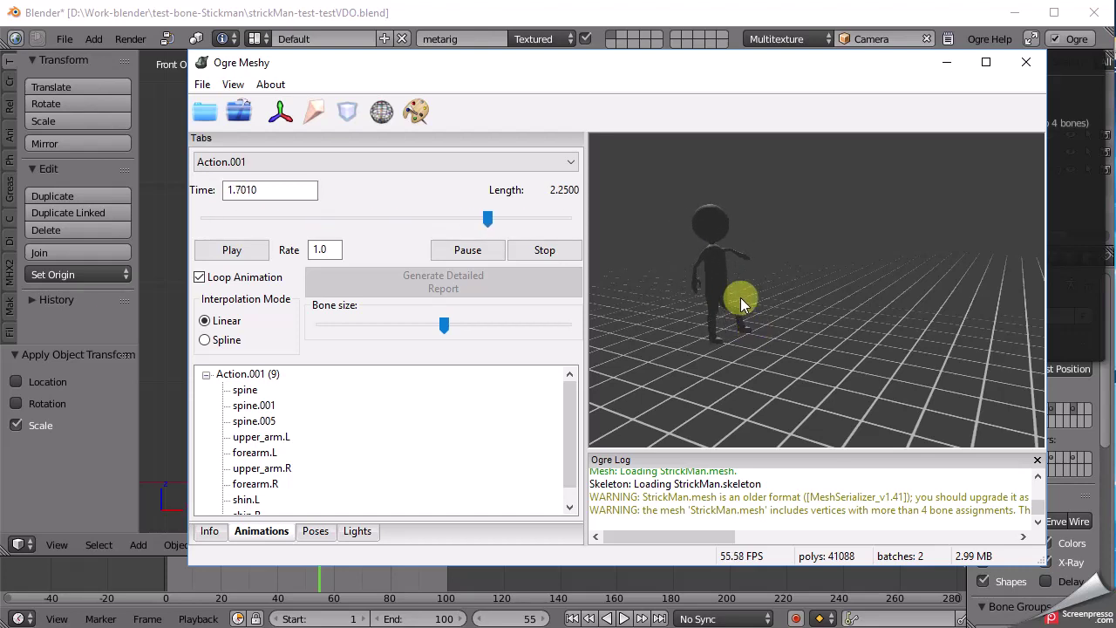
mouse_move(729, 287)
mouse_down()
mouse_move(902, 296)
mouse_move(847, 333)
mouse_up()
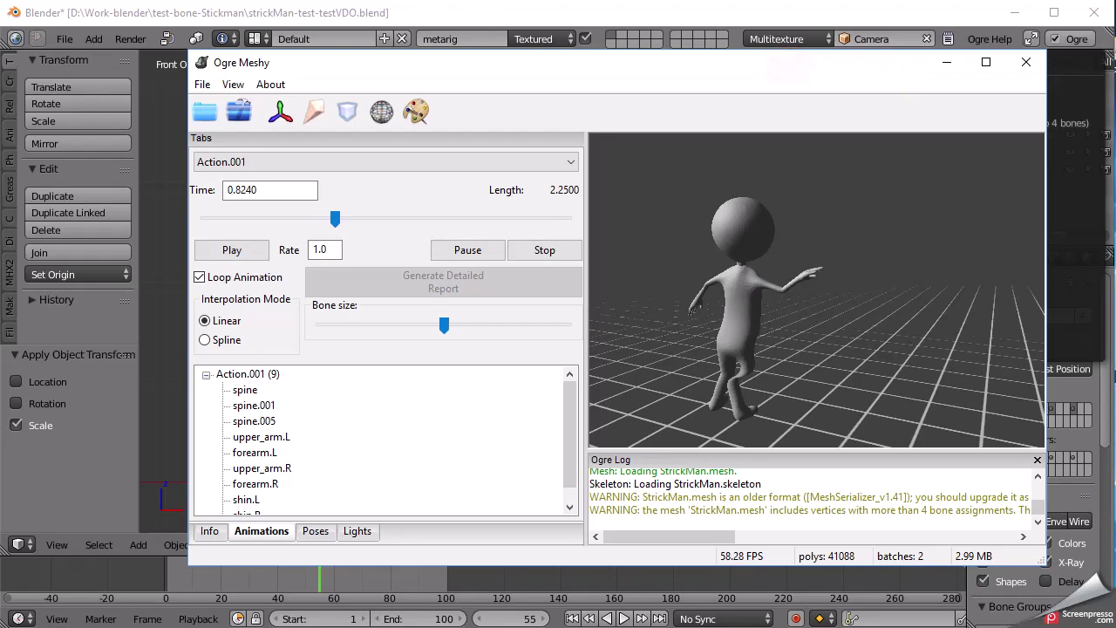
click(1026, 62)
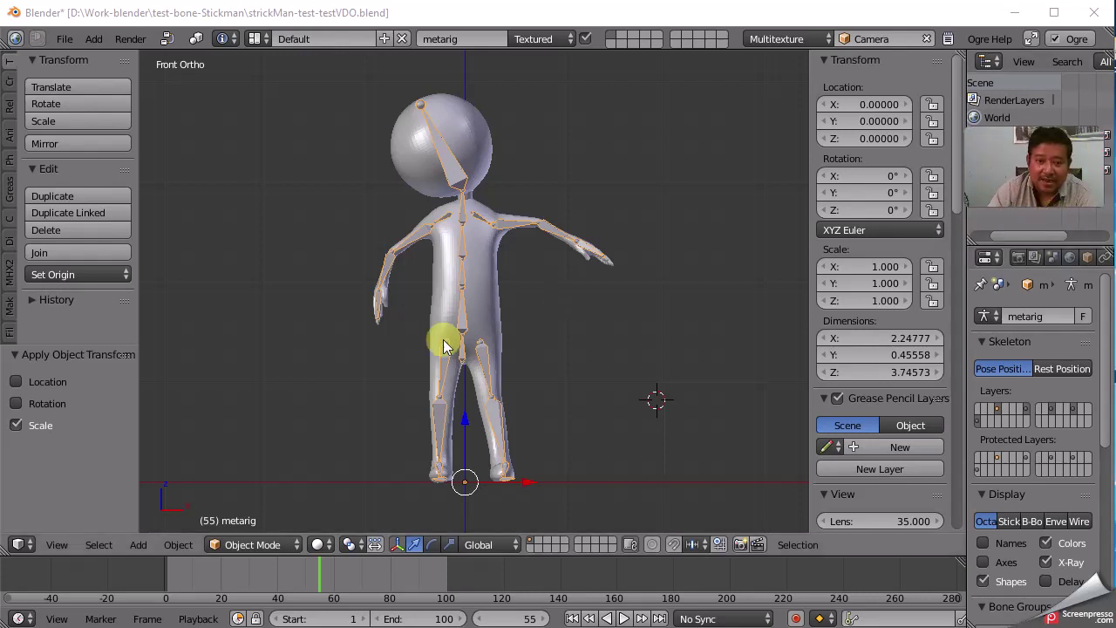
Step: Select the StrickMan mesh, apply its rotation, and return to frame 0
right_click(478, 287)
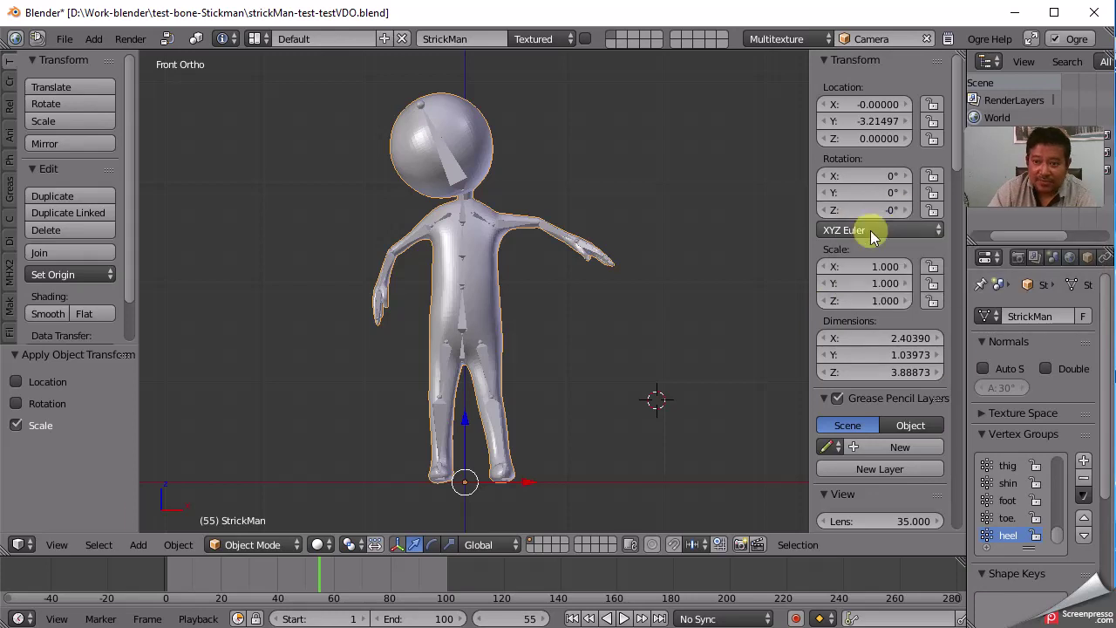
click(178, 545)
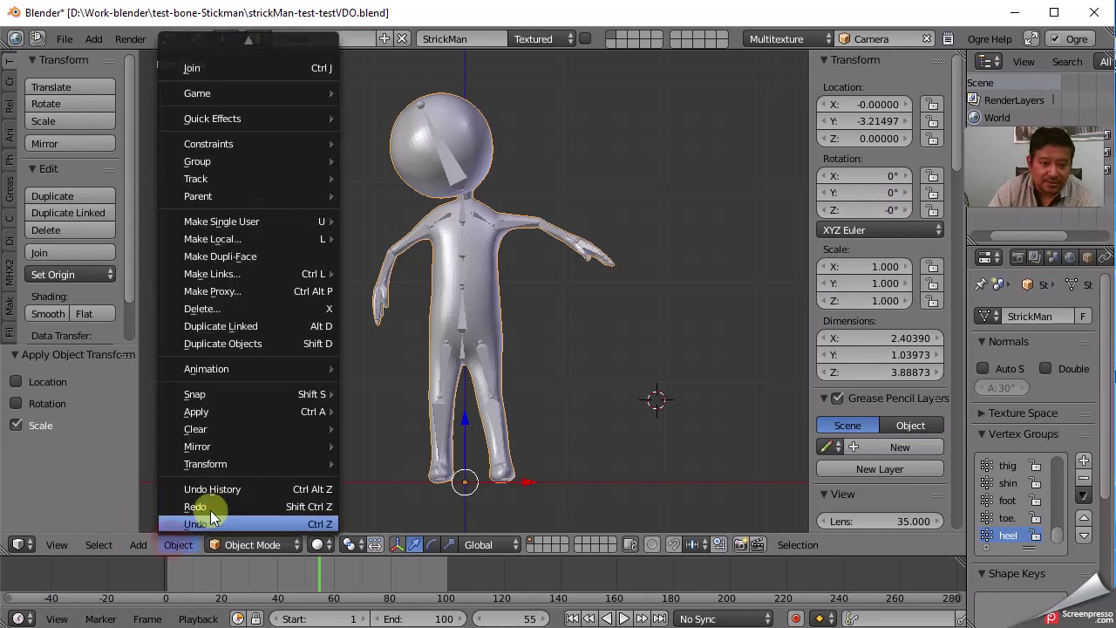
mouse_move(227, 412)
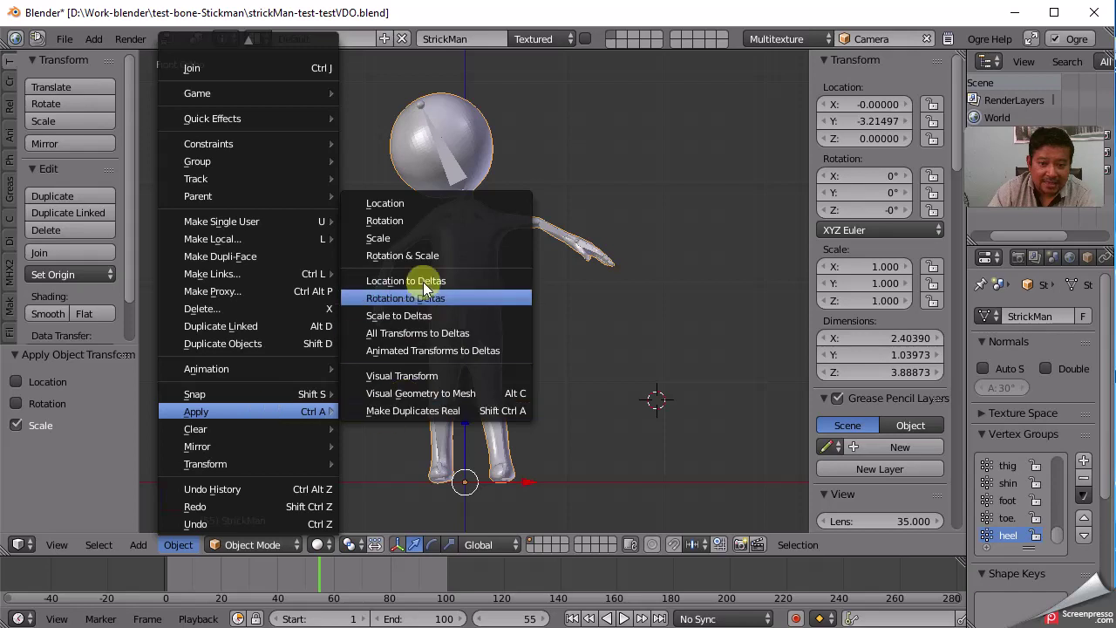
click(425, 224)
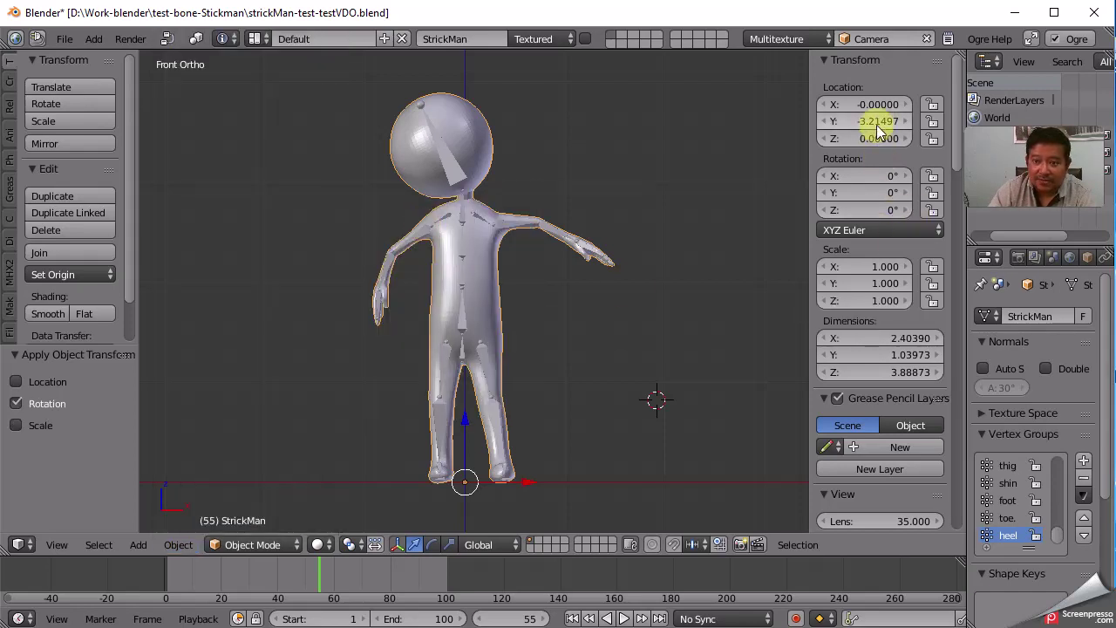
click(166, 578)
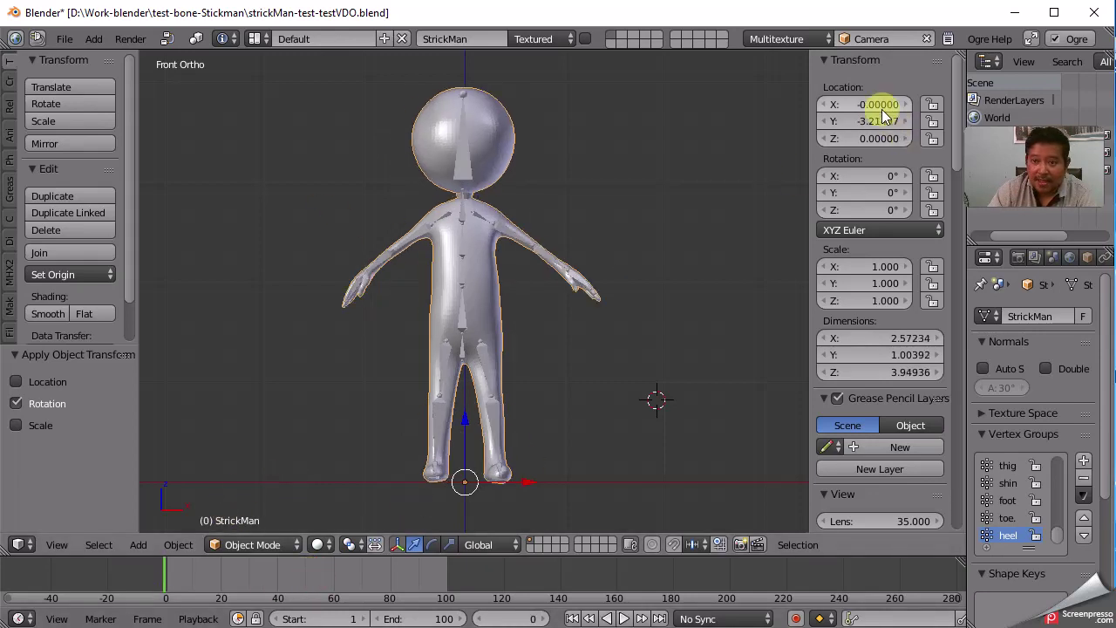
Step: Apply the mesh's location so it reads 0,0,0, then check the metarig and reselect StrickMan
click(185, 546)
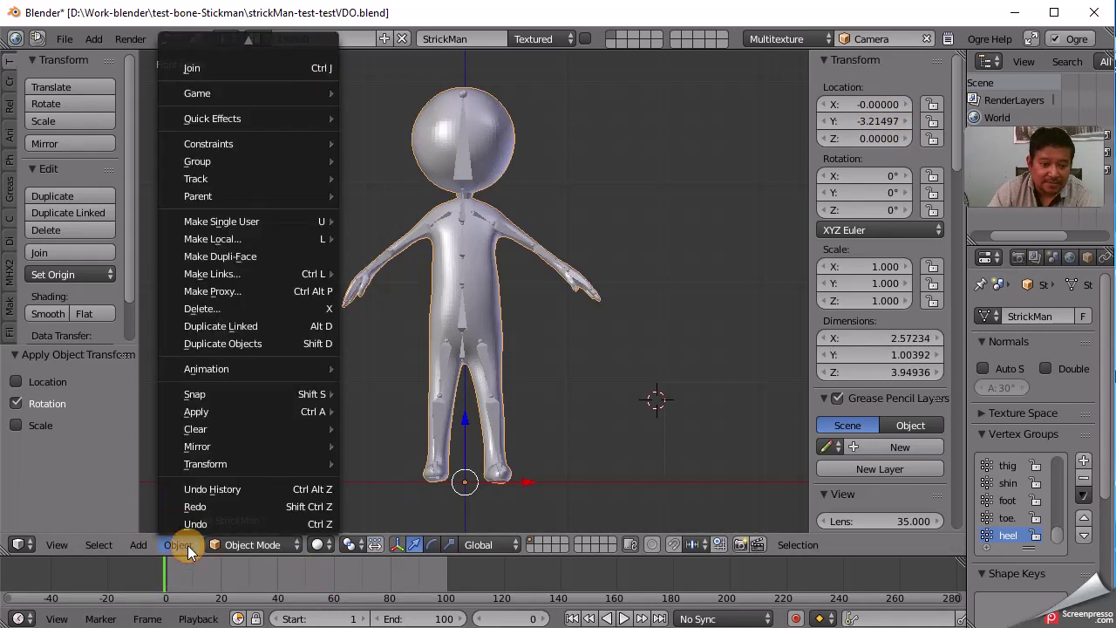
mouse_move(249, 412)
click(443, 203)
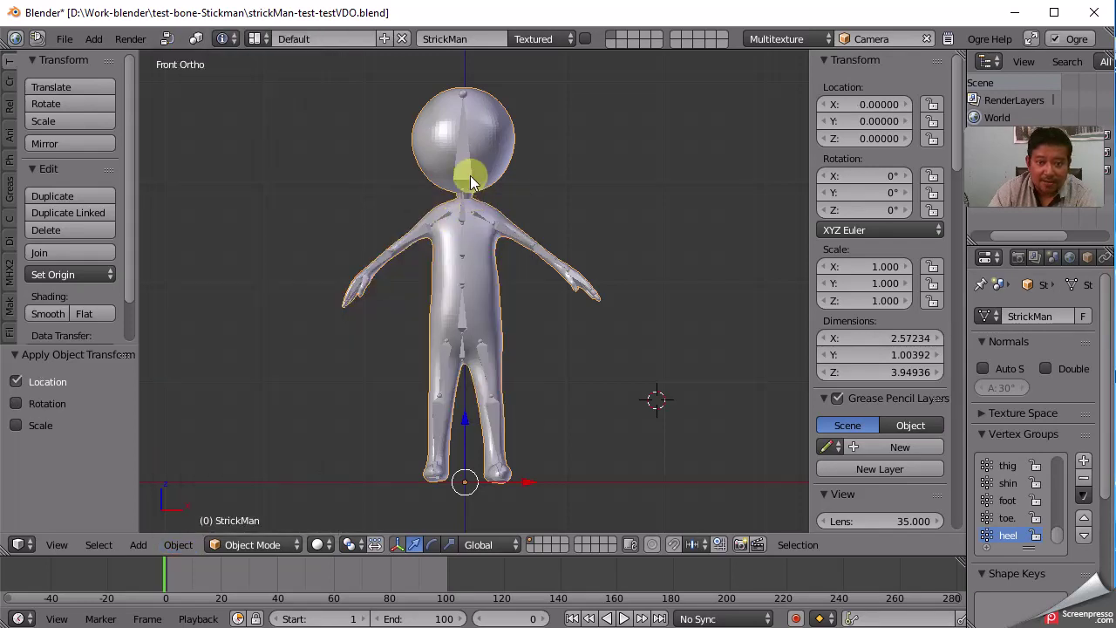
right_click(470, 181)
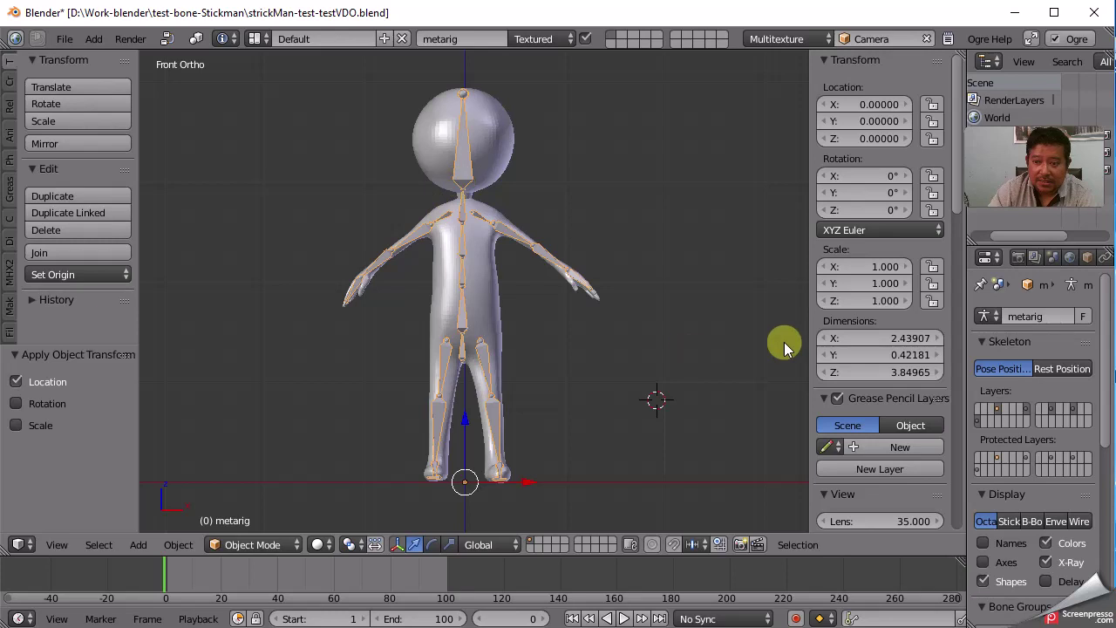
right_click(441, 263)
click(65, 38)
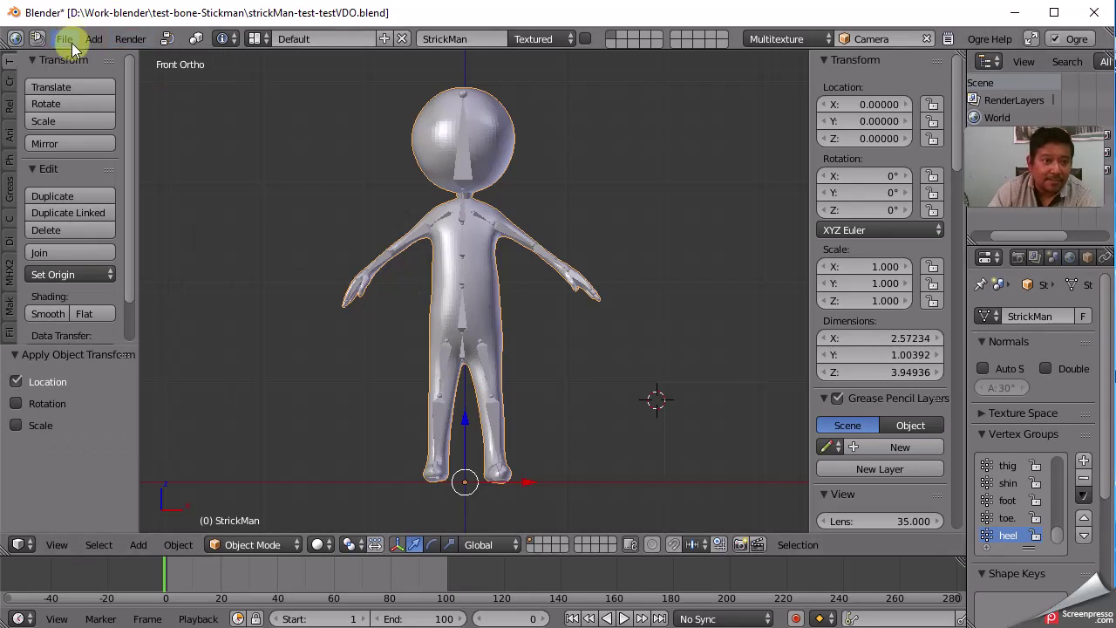
Step: Run an Ogre3D (.scene and .mesh) export into the ogre folder and review the new files in Explorer
click(66, 38)
mouse_move(91, 388)
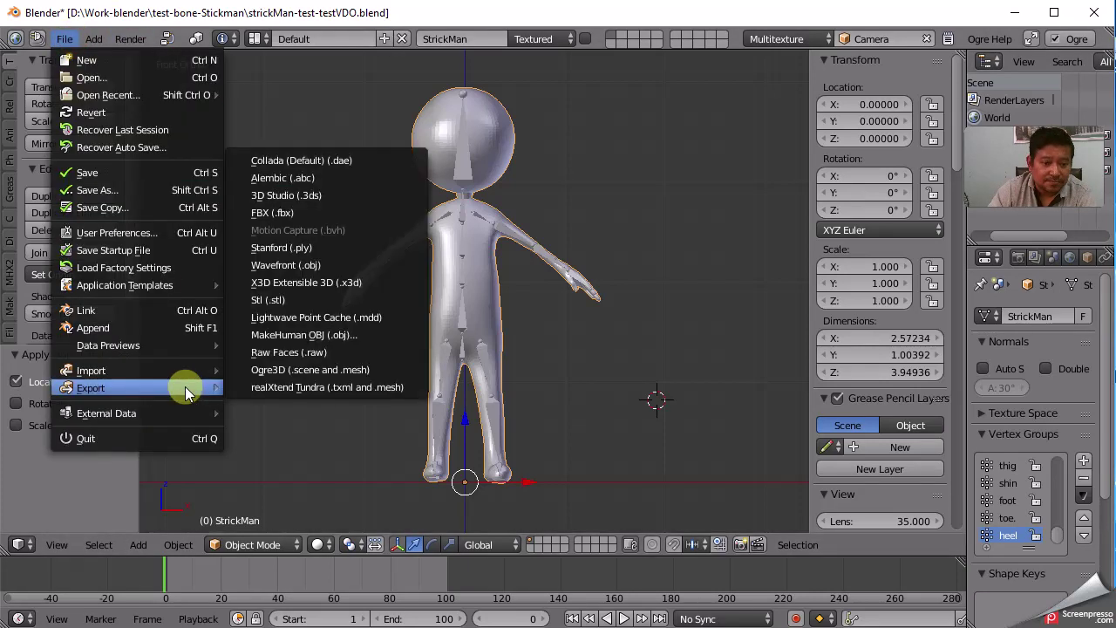
click(342, 370)
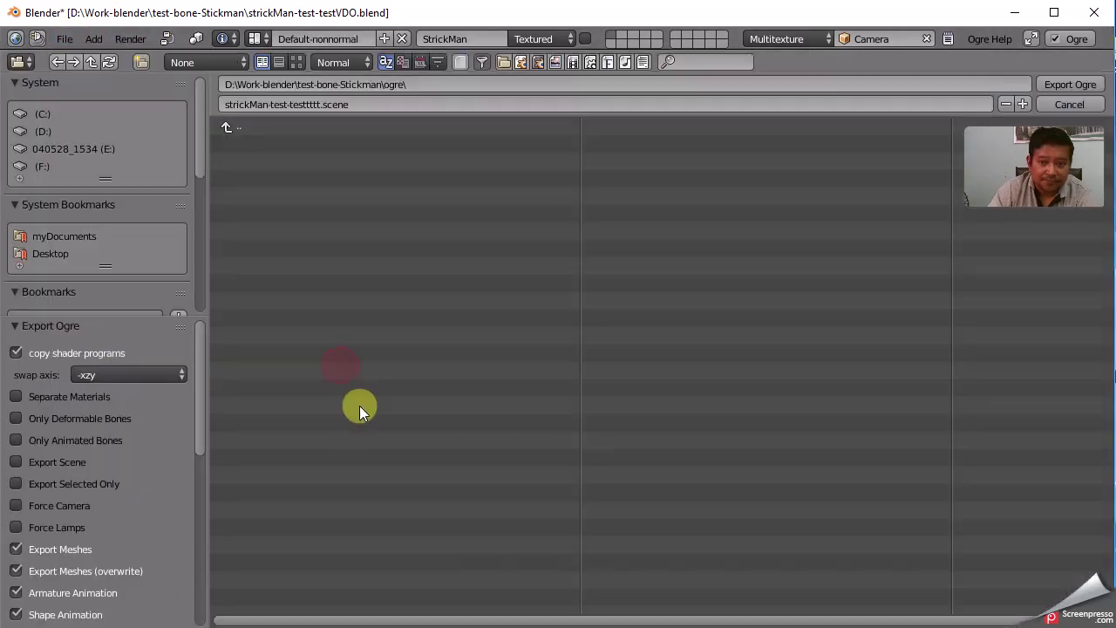
click(1091, 87)
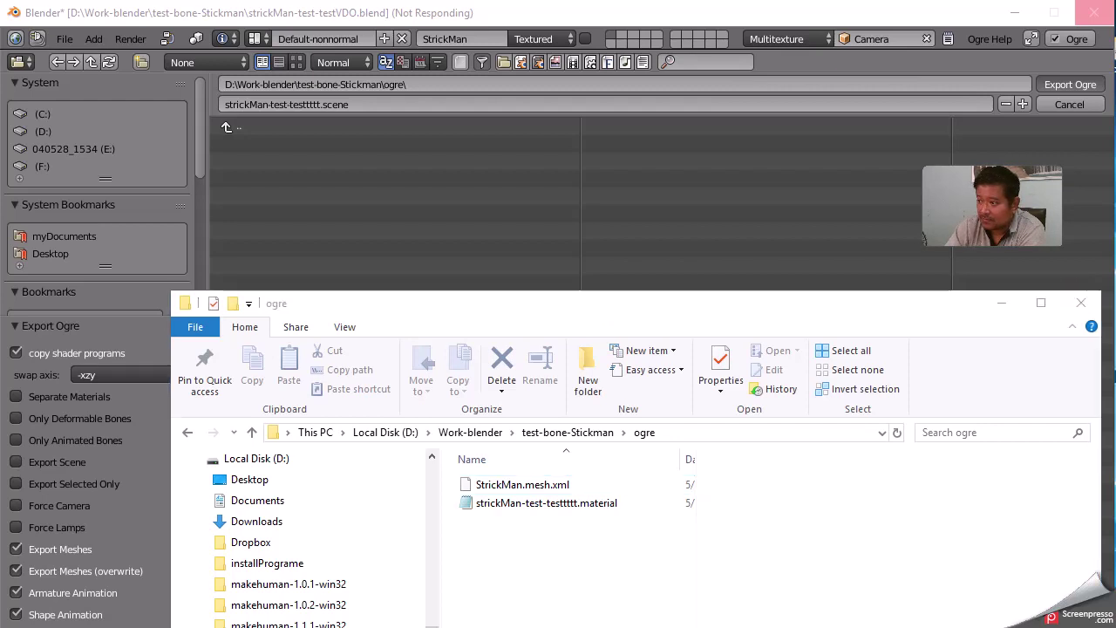
drag(593, 305, 661, 266)
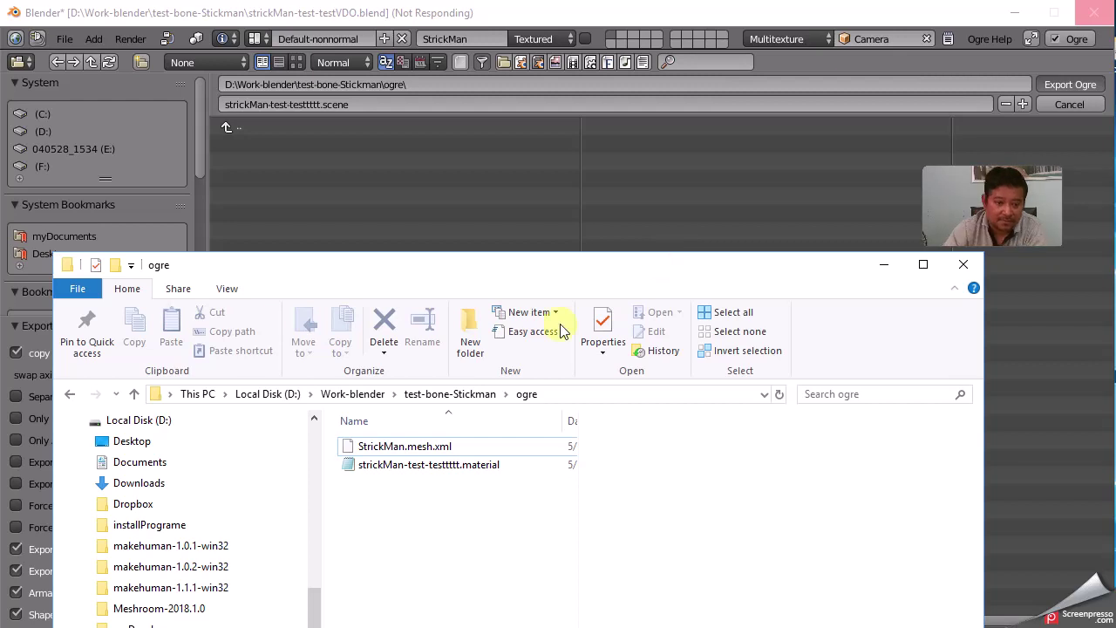
mouse_move(201, 515)
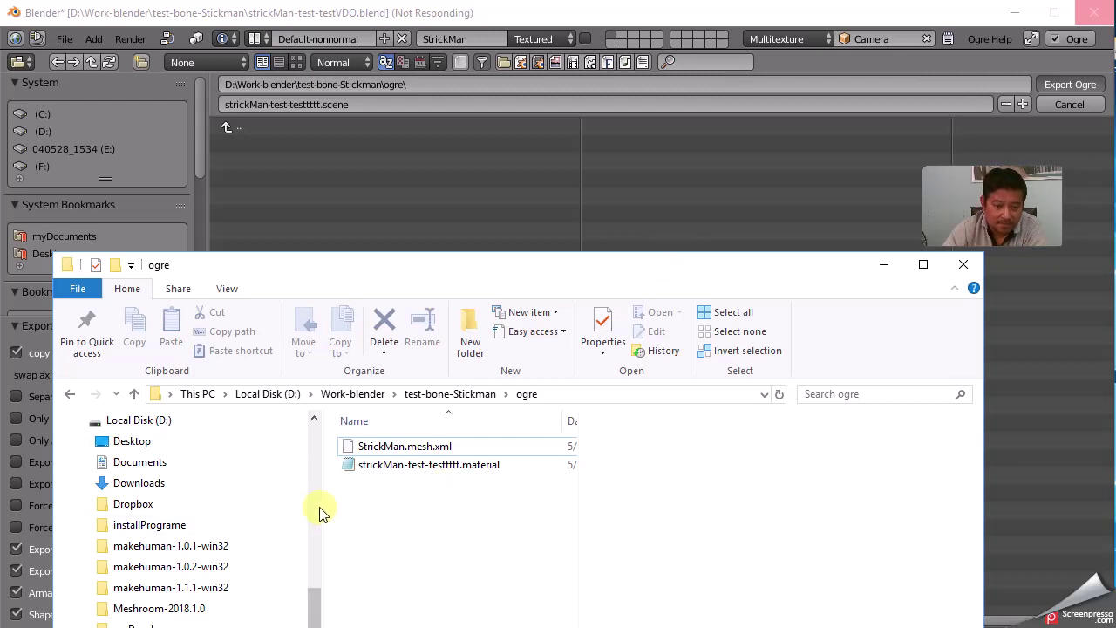
drag(319, 506, 175, 482)
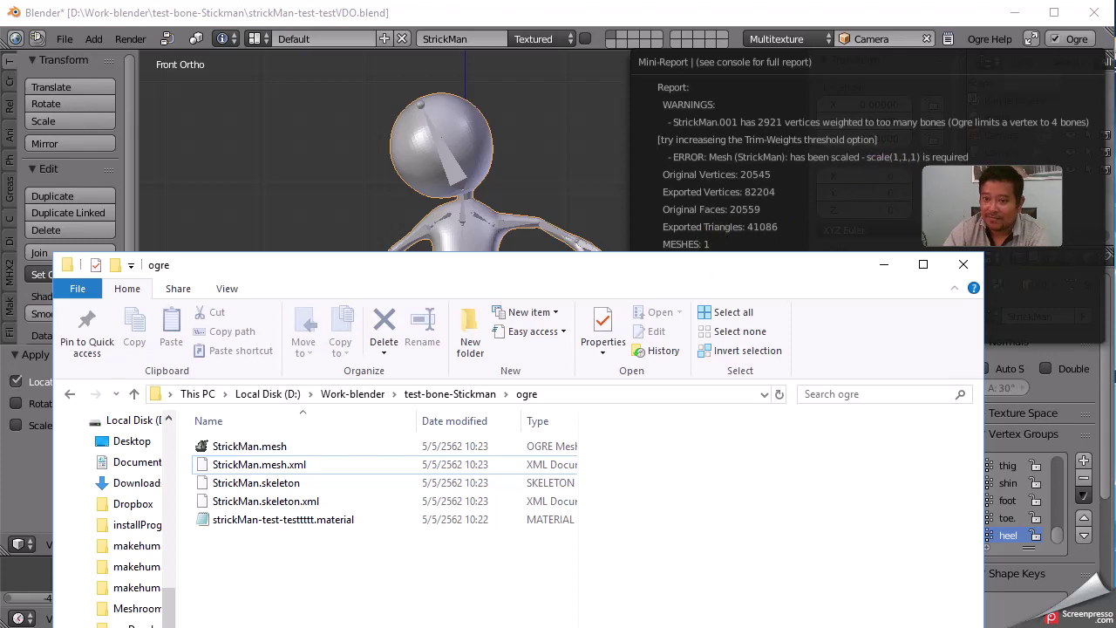
Step: Close the ogre folder and apply the StrickMan mesh's scale, which stays at 1.000
click(671, 168)
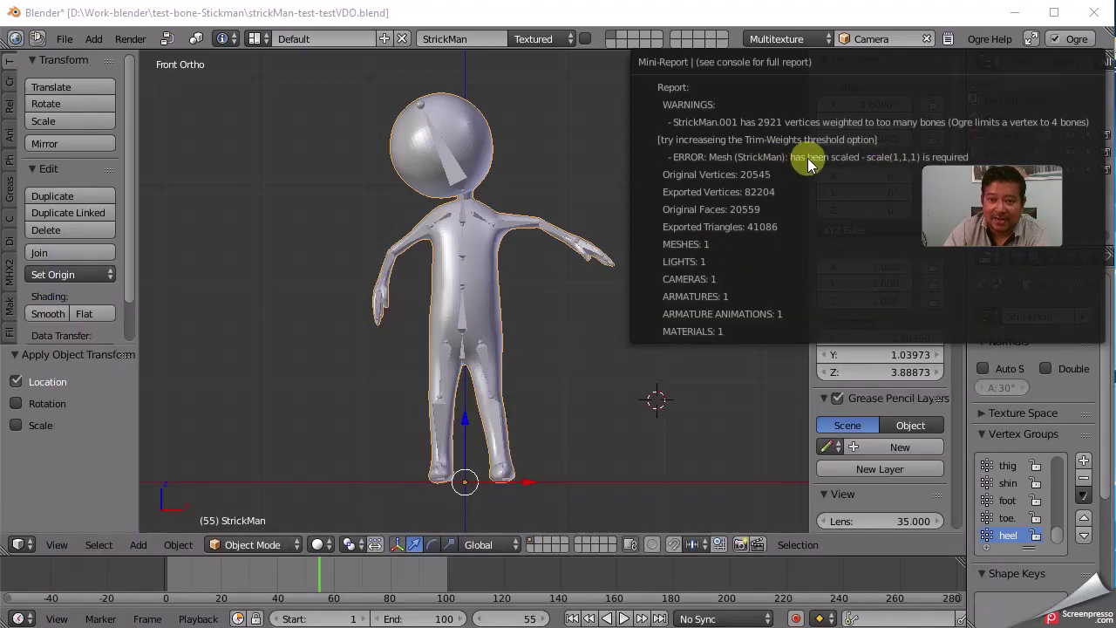
click(484, 273)
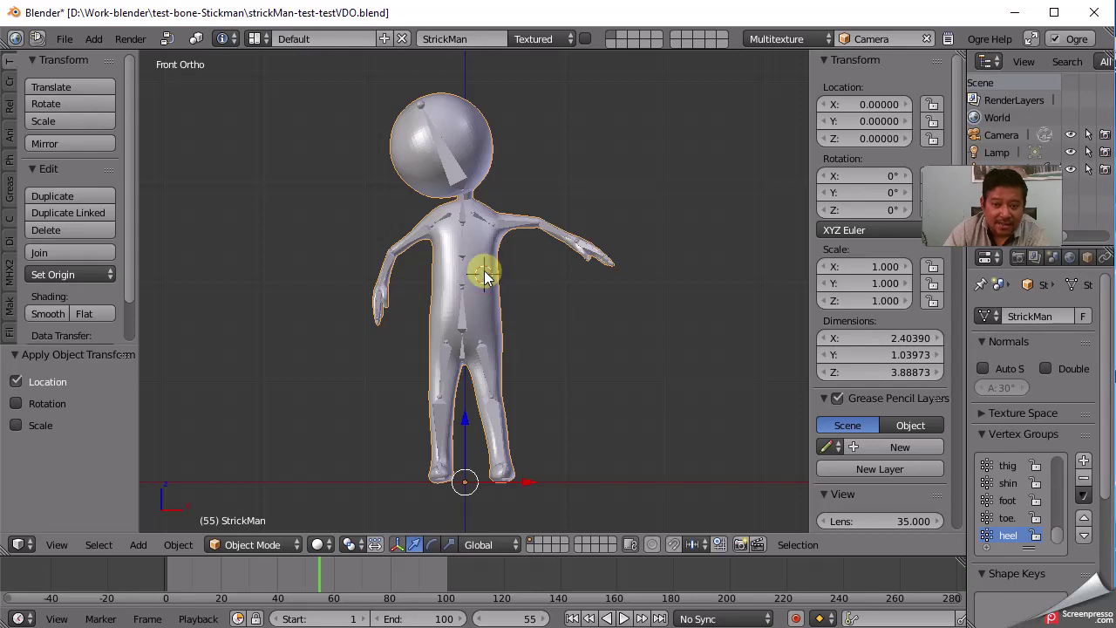
click(668, 318)
click(178, 545)
mouse_move(248, 412)
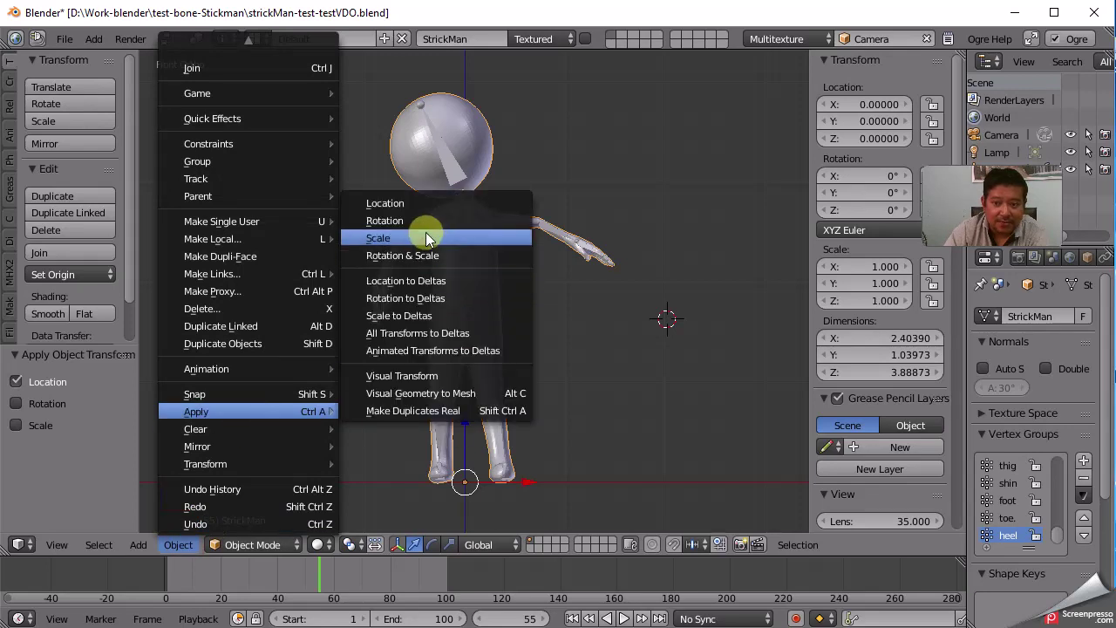
click(426, 232)
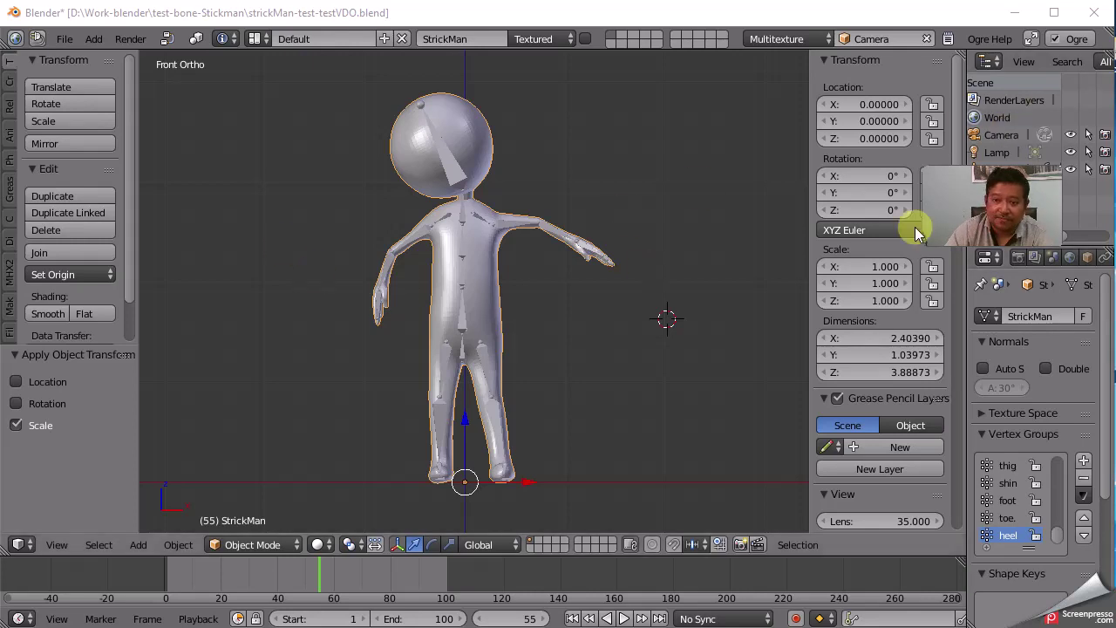
click(148, 22)
click(65, 39)
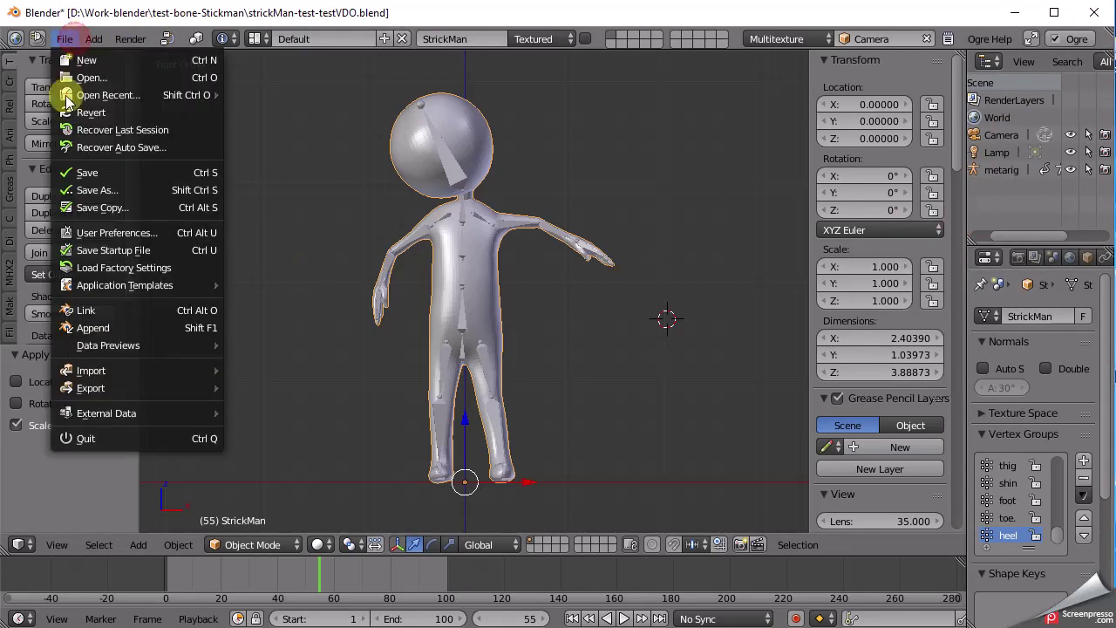
mouse_move(90, 387)
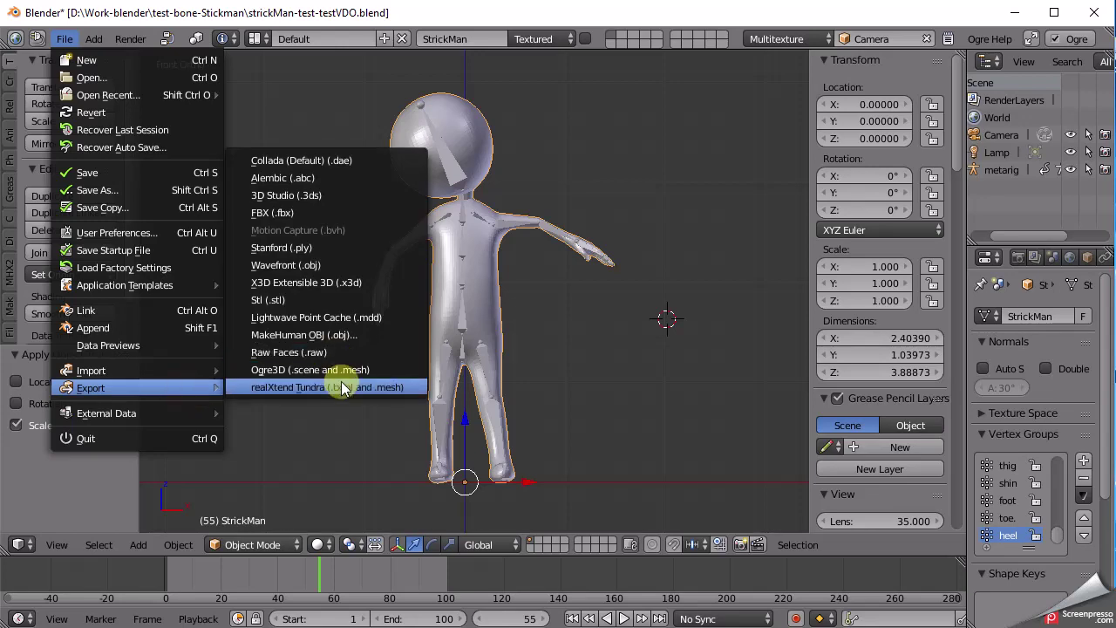
Step: Run the Ogre3D export again with scale applied and view the new StrickMan files in Explorer
click(344, 369)
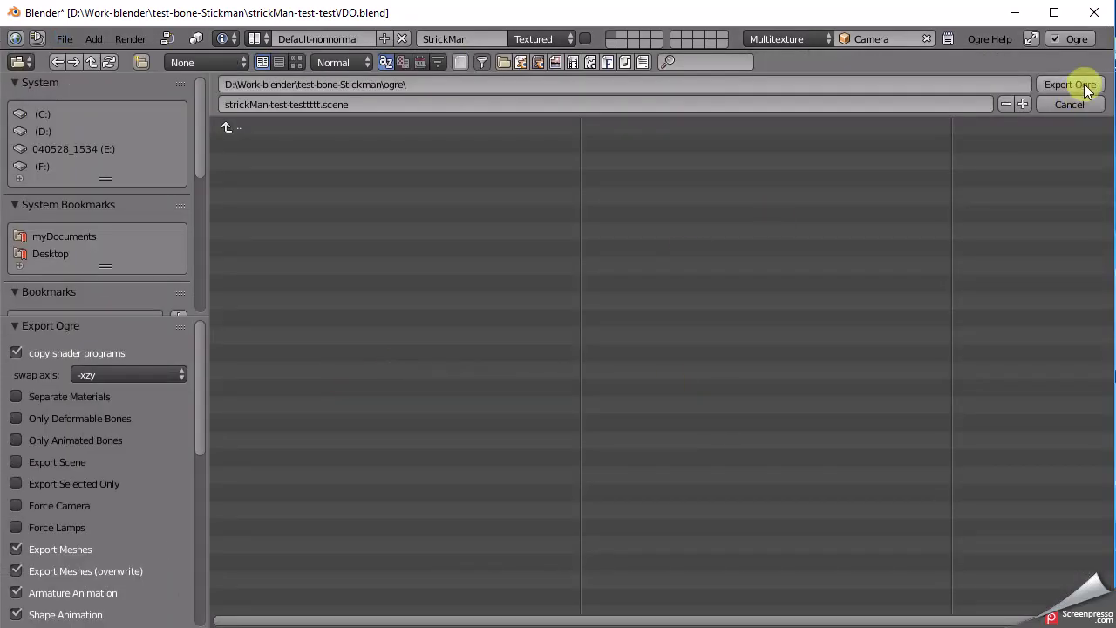
click(1087, 91)
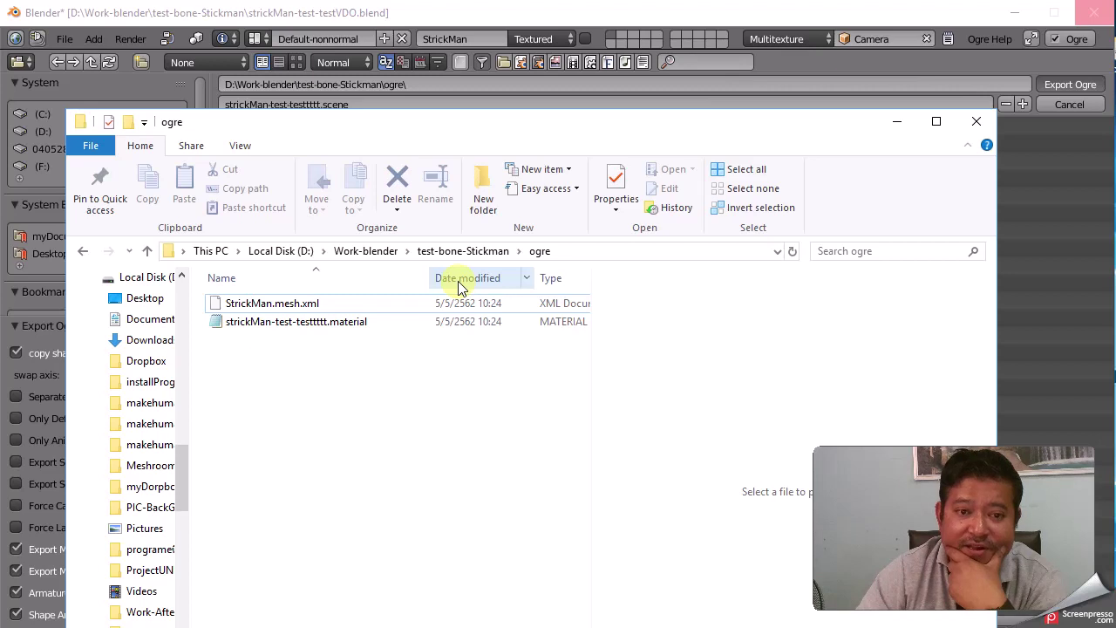
drag(501, 124, 469, 75)
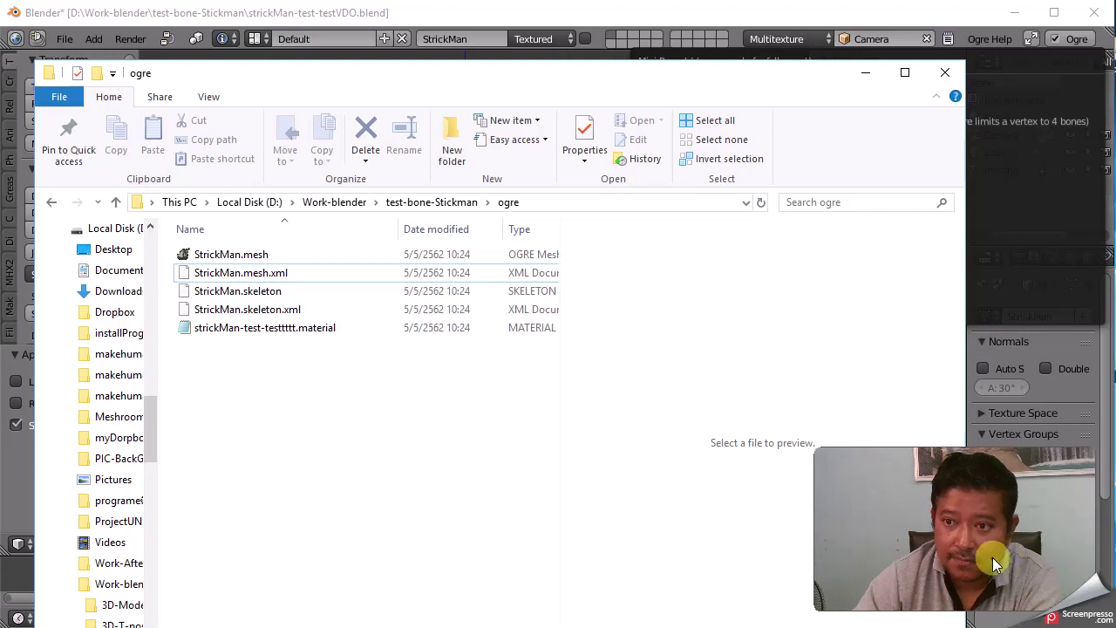
Step: Close the ogre folder and load the re-exported StrickMan.mesh in Ogre Meshy
click(945, 72)
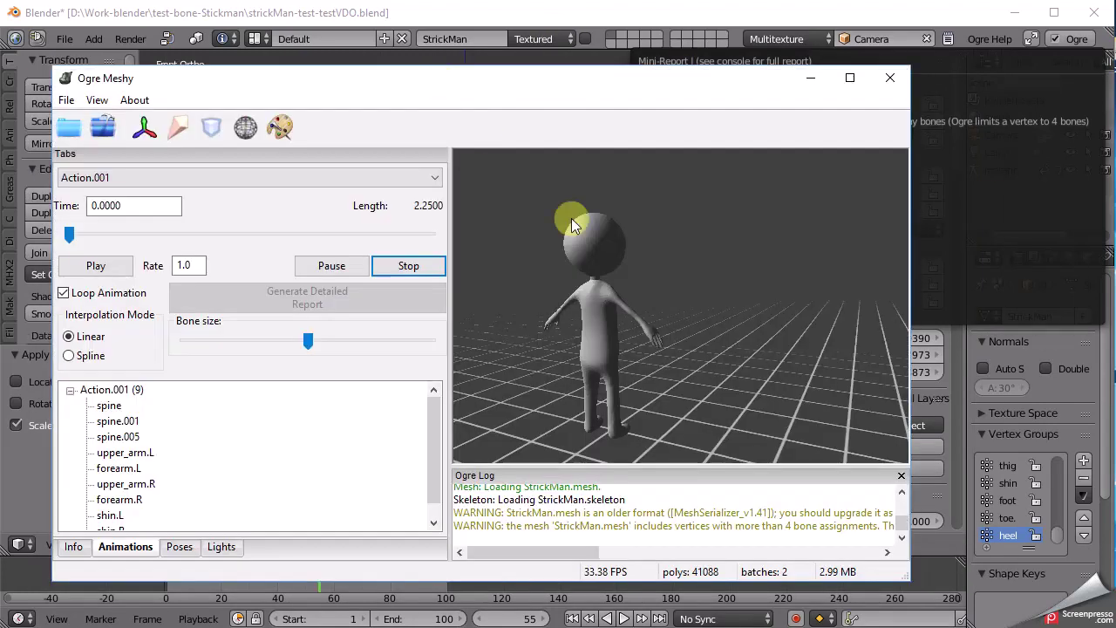
click(1027, 218)
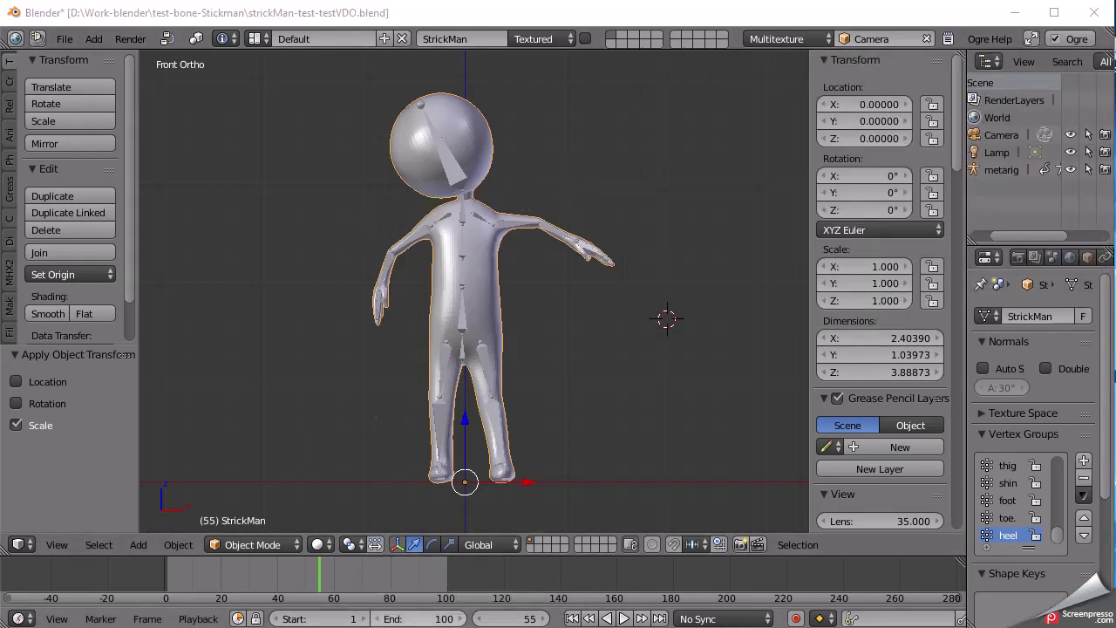
key(alt+Tab)
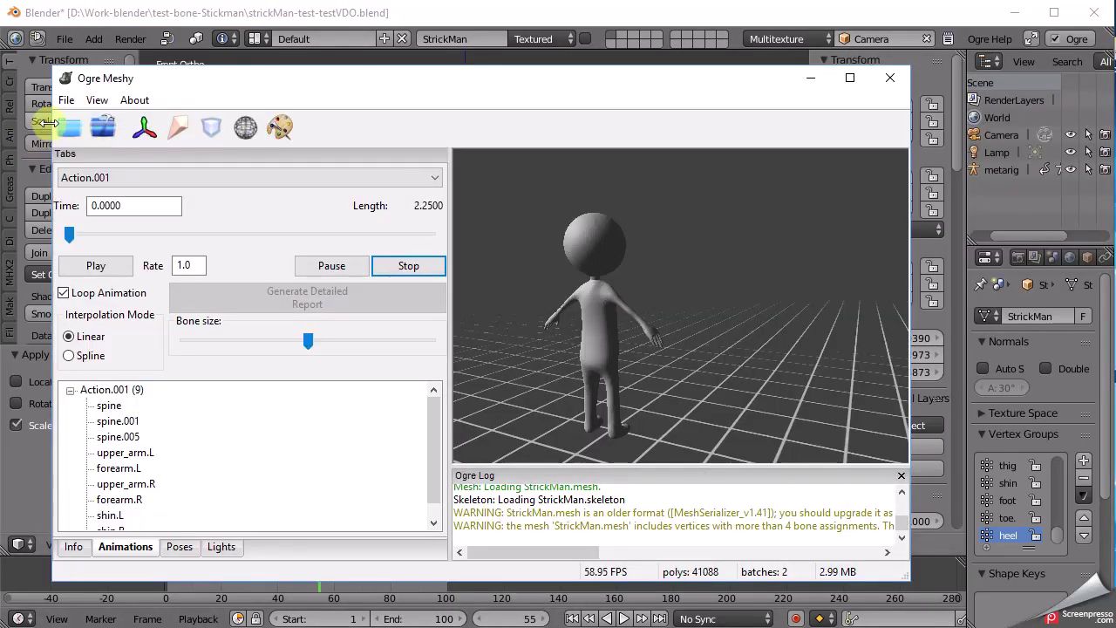
click(66, 100)
click(84, 125)
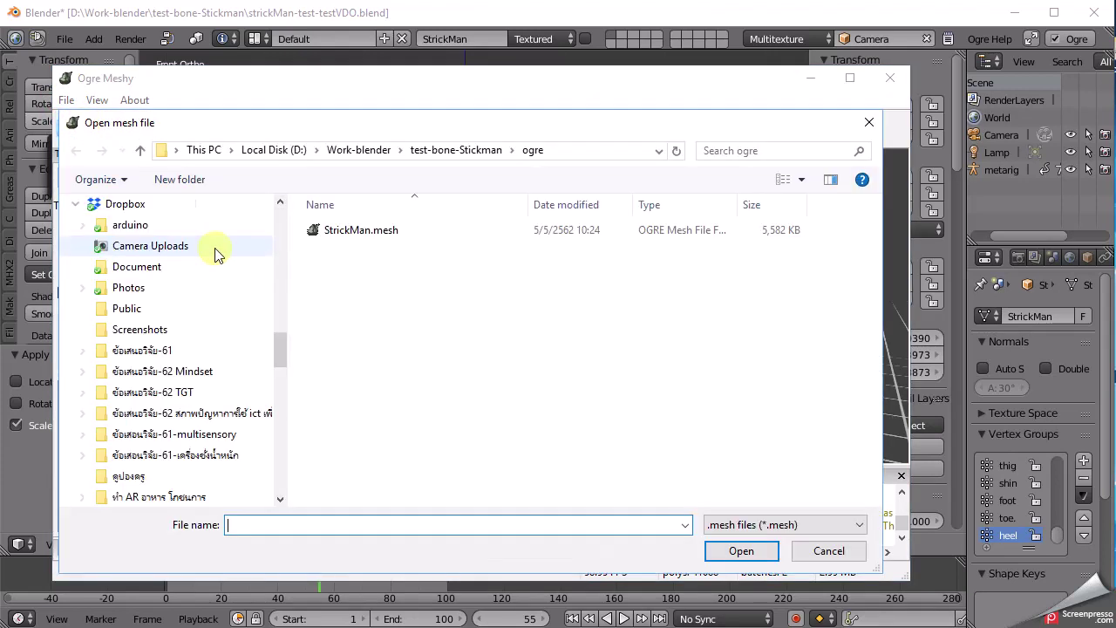
double_click(378, 229)
Step: Pick and play the Action.001 animation in Ogre Meshy
drag(761, 392, 660, 385)
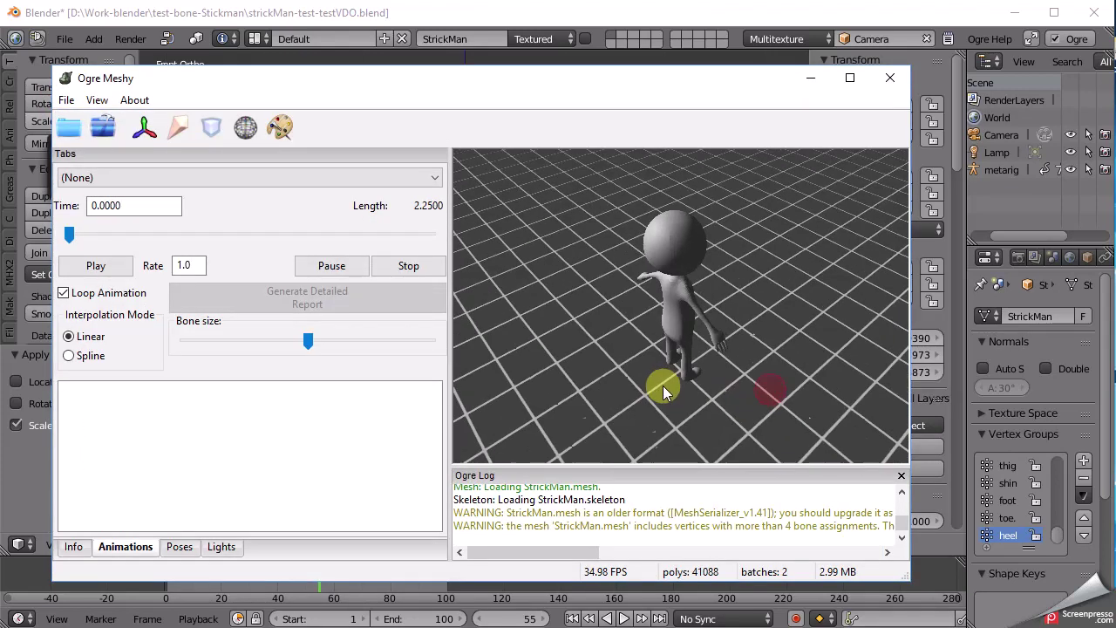
click(929, 394)
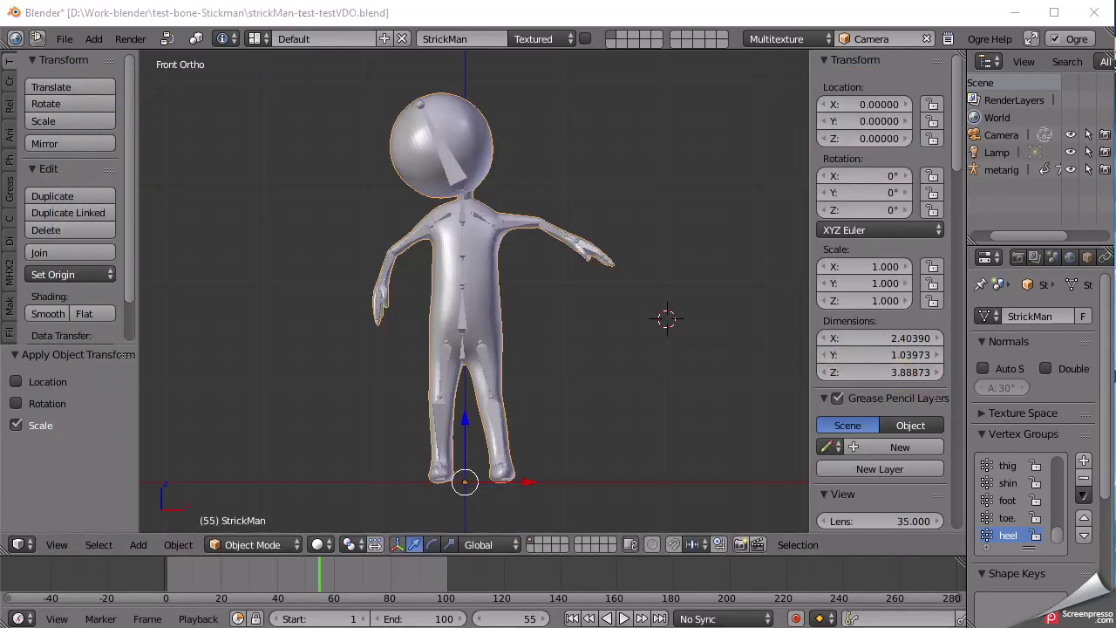
key(alt+Tab)
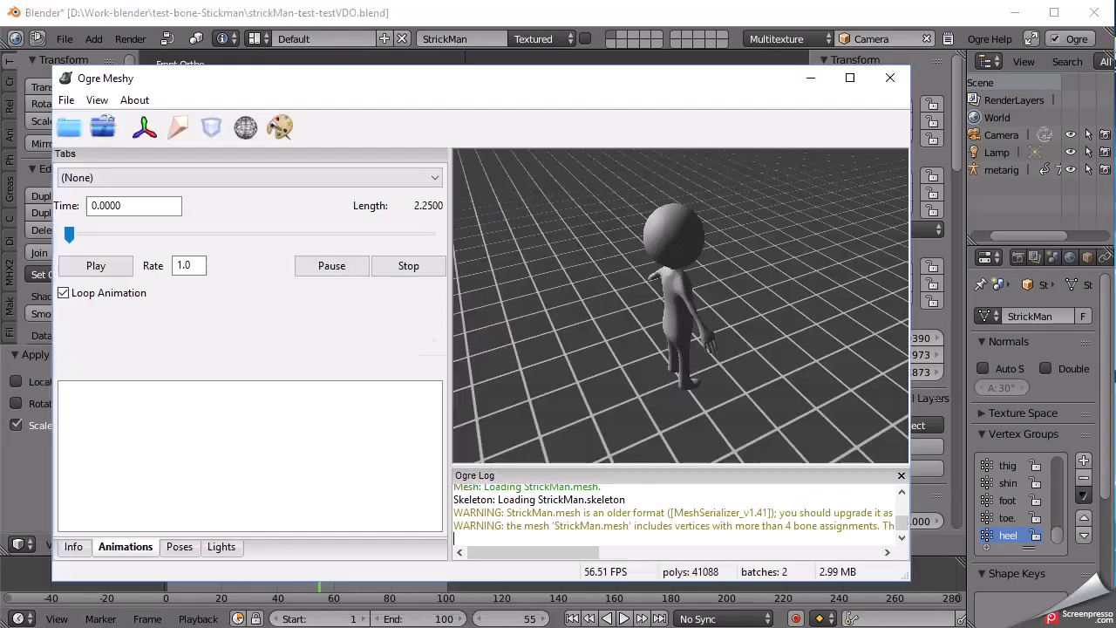
click(137, 177)
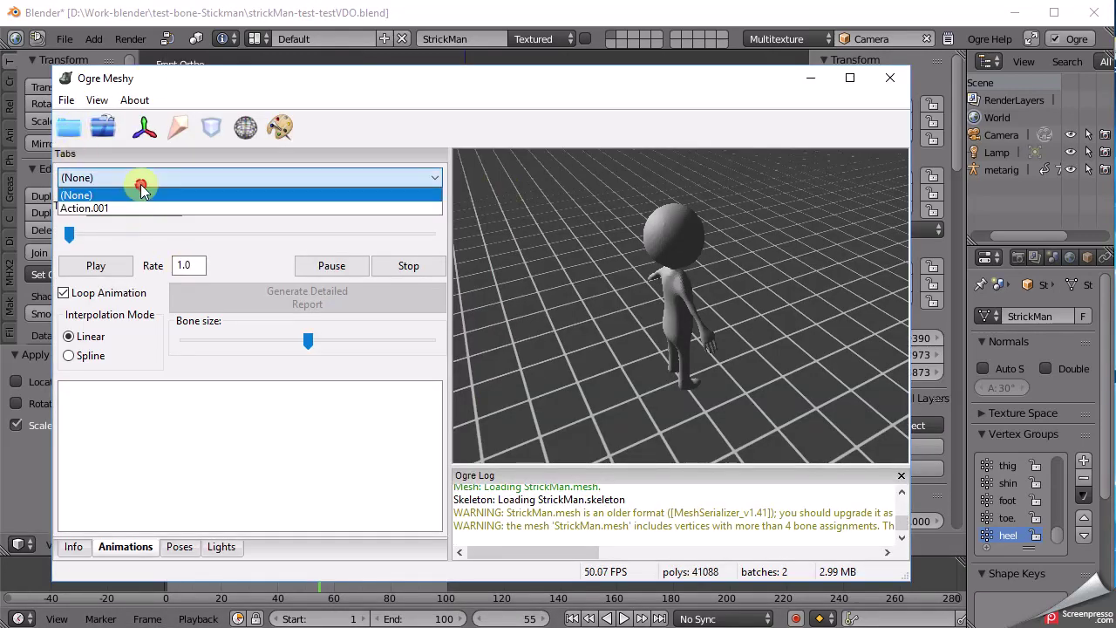
click(137, 206)
click(109, 267)
Step: Move the Ogre Meshy window to the upper left and play Blender's animation alongside for comparison
drag(786, 383, 557, 323)
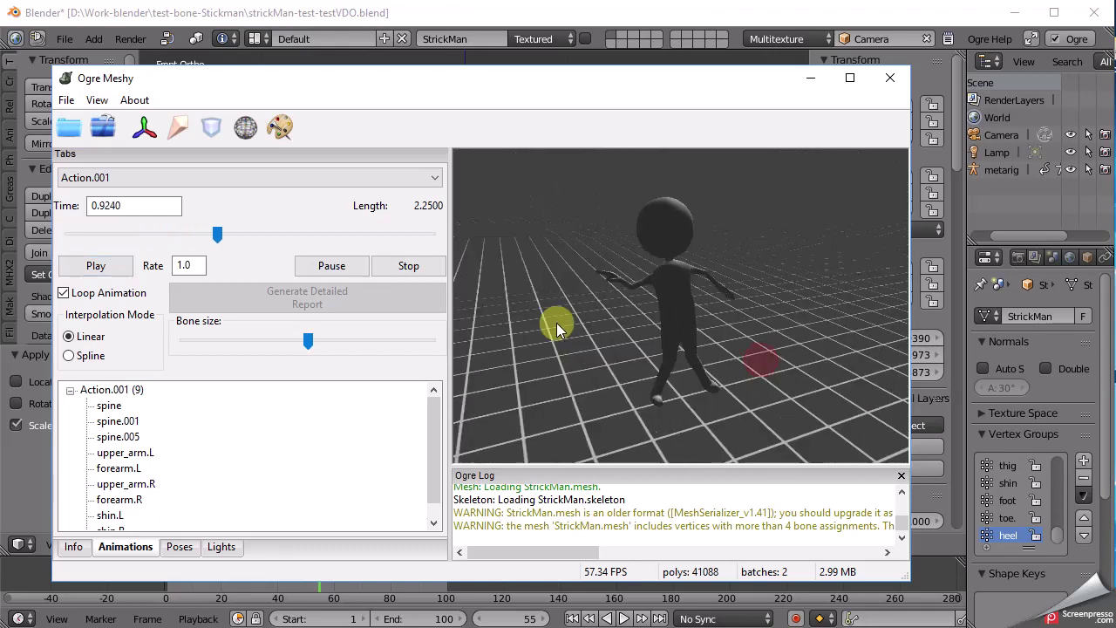
drag(1047, 262, 1051, 197)
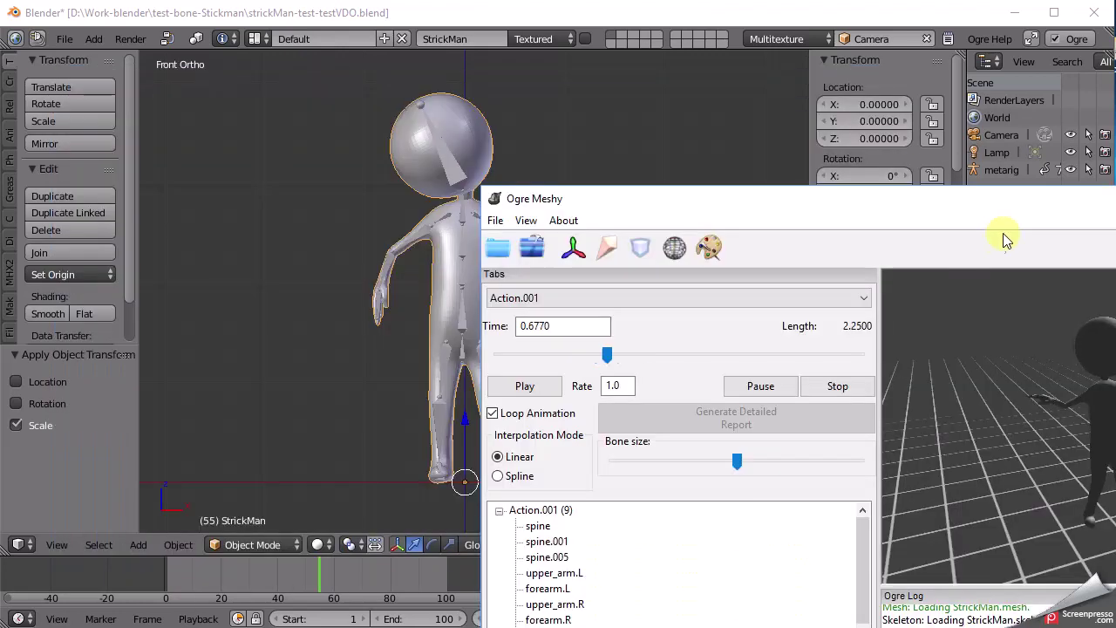
mouse_move(979, 210)
mouse_down()
mouse_move(150, 128)
mouse_move(98, 43)
mouse_up()
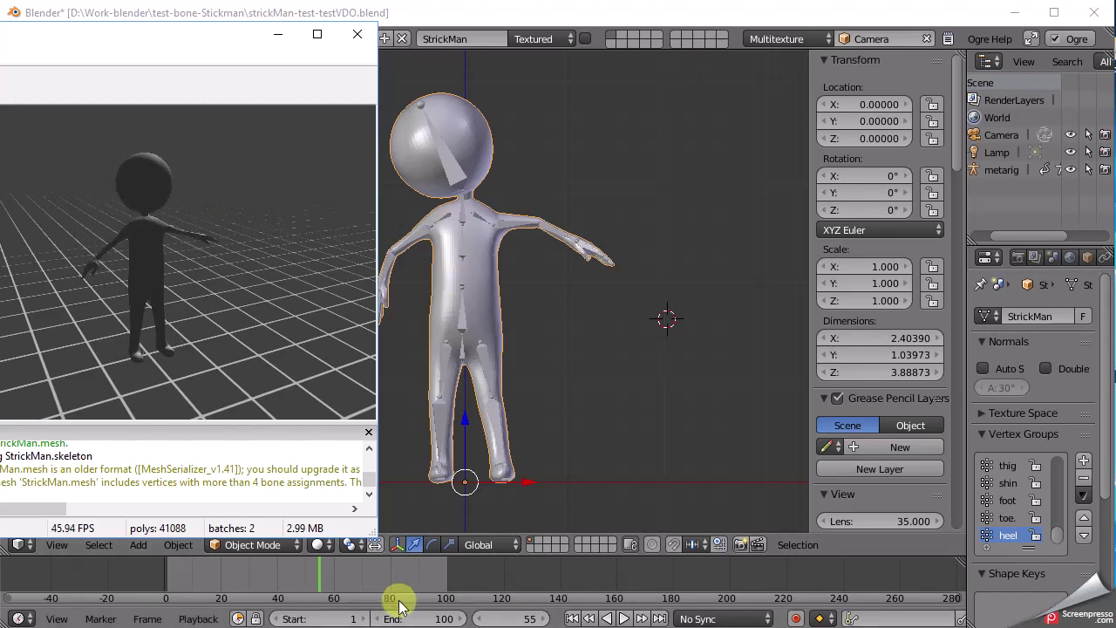
click(624, 618)
click(3, 89)
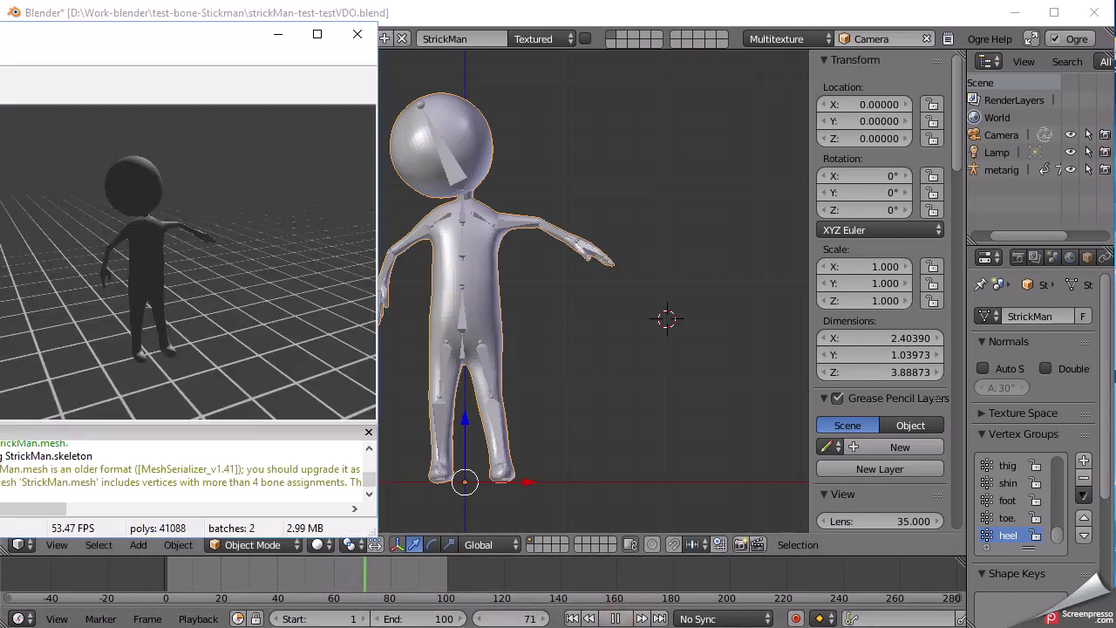